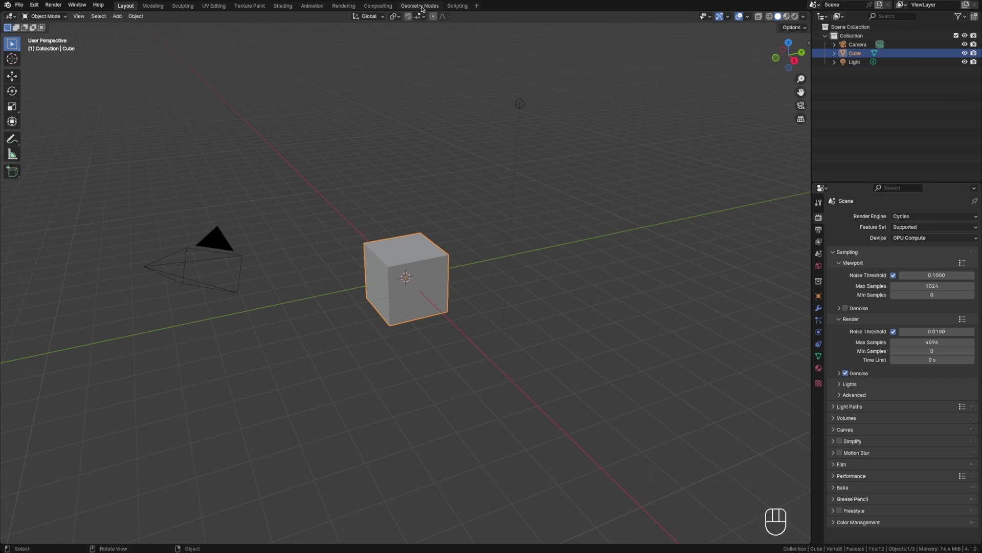
# Step: Create a new Geometry Nodes tree on the cube and spread its Group Input and Group Output nodes far apart
pyautogui.click(420, 6)
pyautogui.click(408, 223)
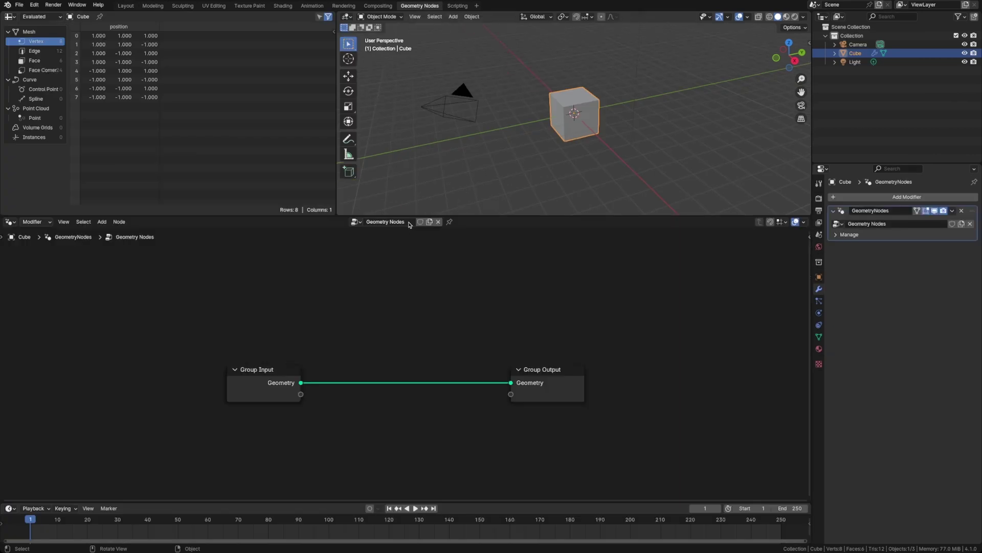
pyautogui.press('a')
pyautogui.press('s')
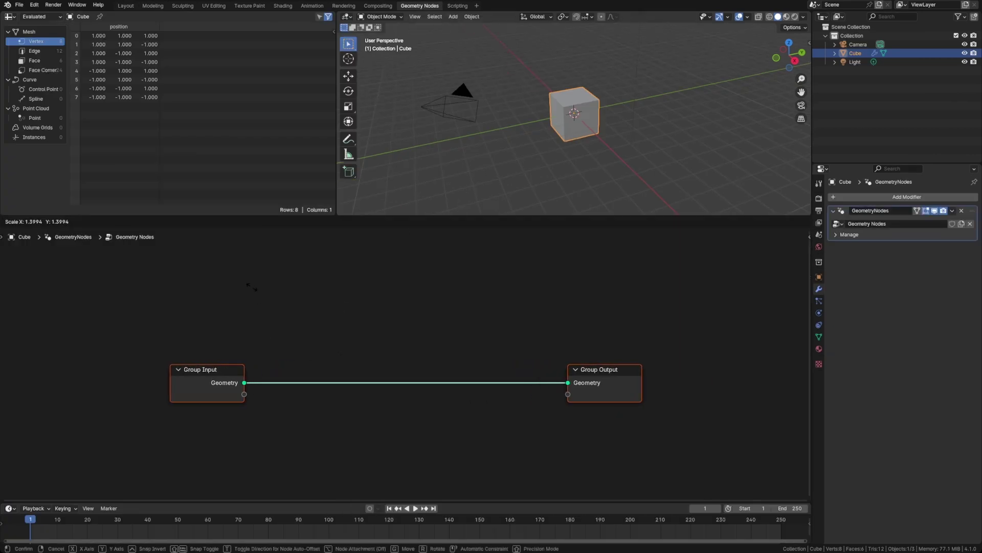
pyautogui.click(147, 265)
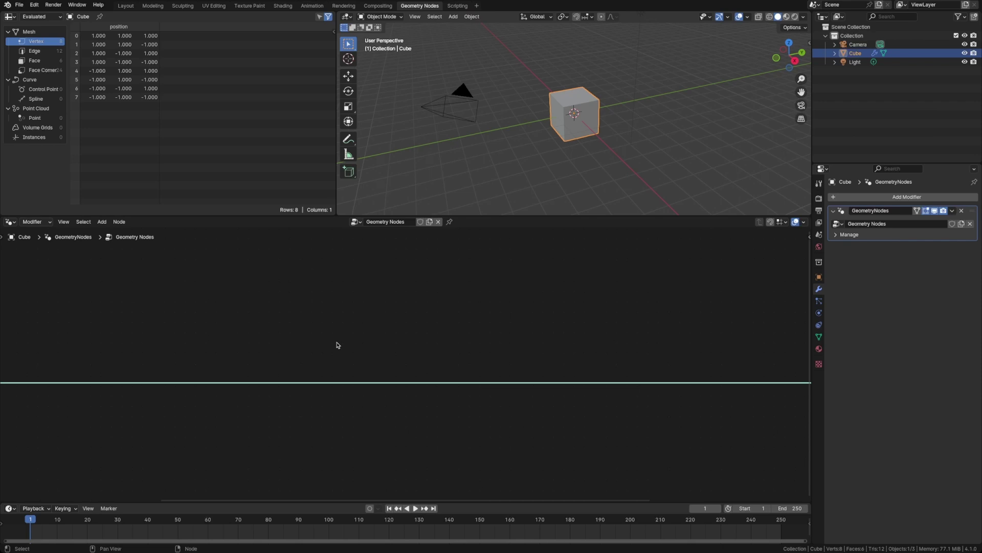
# Step: Insert a Delete Geometry node after the Group Input and set its mode to Only Faces
pyautogui.press('Home')
pyautogui.hotkey('shift', 'a')
pyautogui.write('delete')
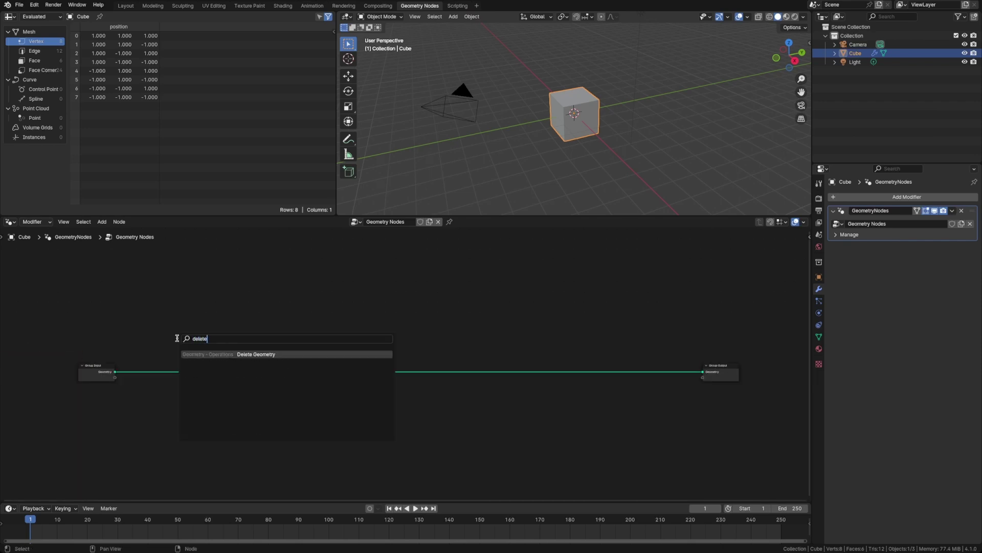
pyautogui.press('Return')
pyautogui.click(152, 377)
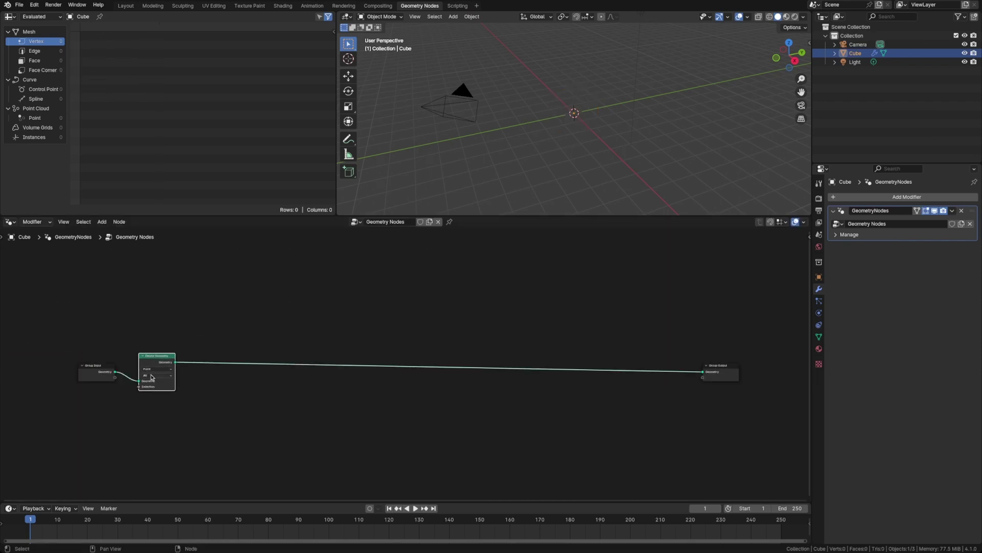
pyautogui.click(152, 377)
pyautogui.click(154, 400)
pyautogui.scroll(2, 151, 395)
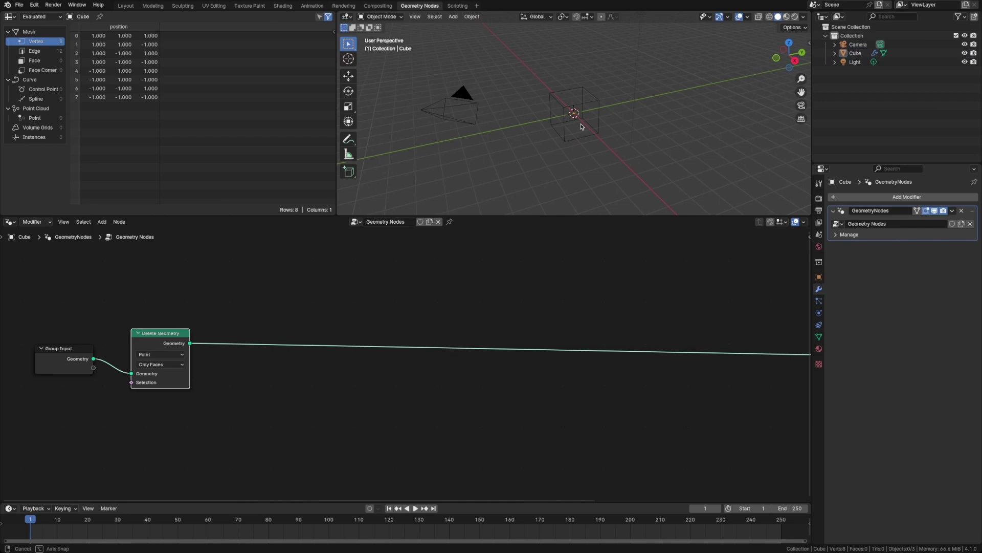
pyautogui.moveTo(553, 123); pyautogui.dragTo(581, 129, button='middle')
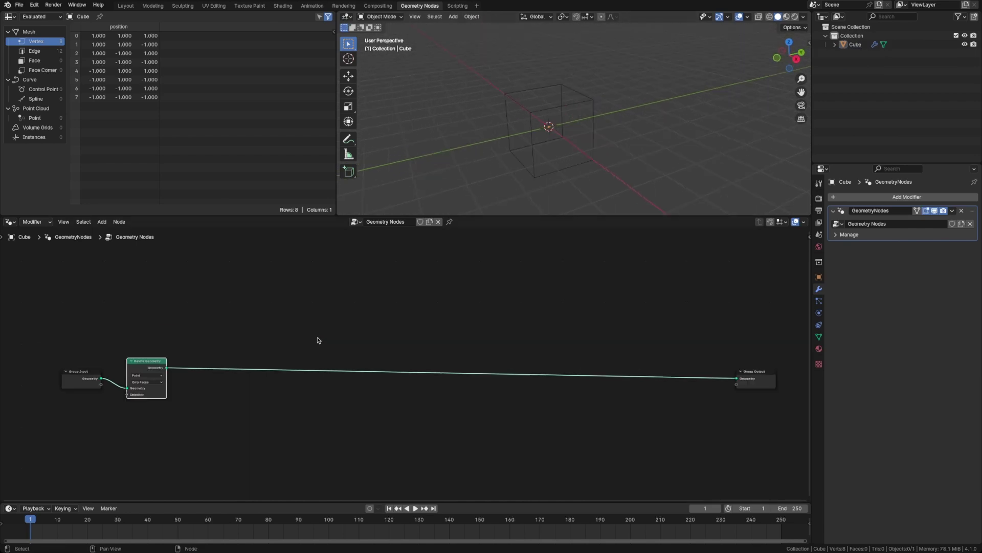
# Step: Add a String to Curves node above the link between Delete Geometry and Group Output
pyautogui.hotkey('shift', 'a')
pyautogui.moveTo(318, 337)
pyautogui.write('string')
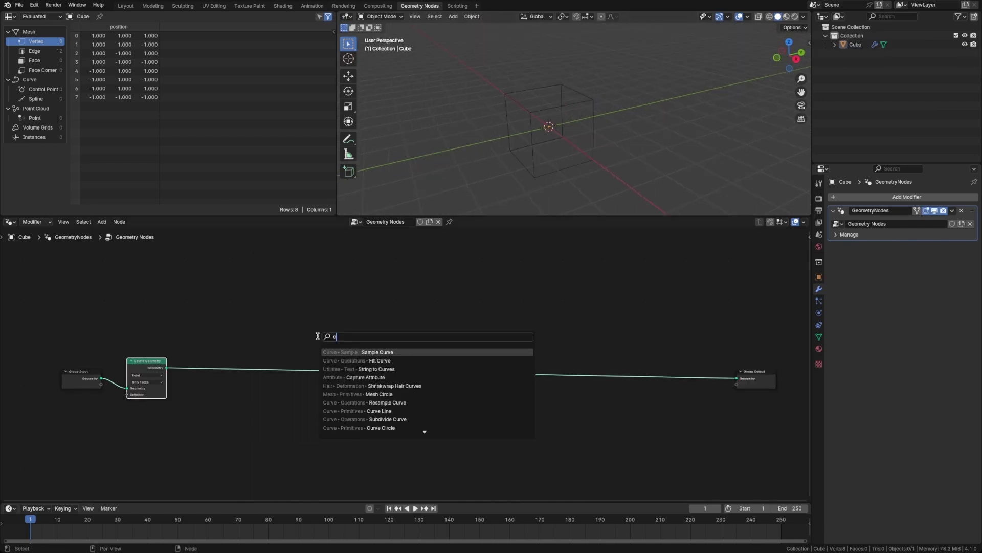
pyautogui.click(376, 402)
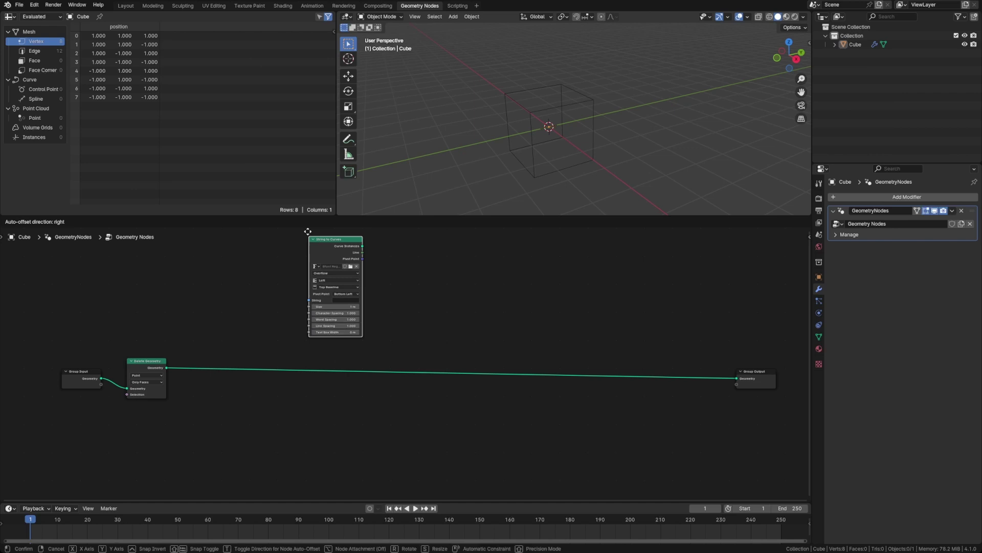
pyautogui.click(308, 279)
pyautogui.scroll(1, 308, 279)
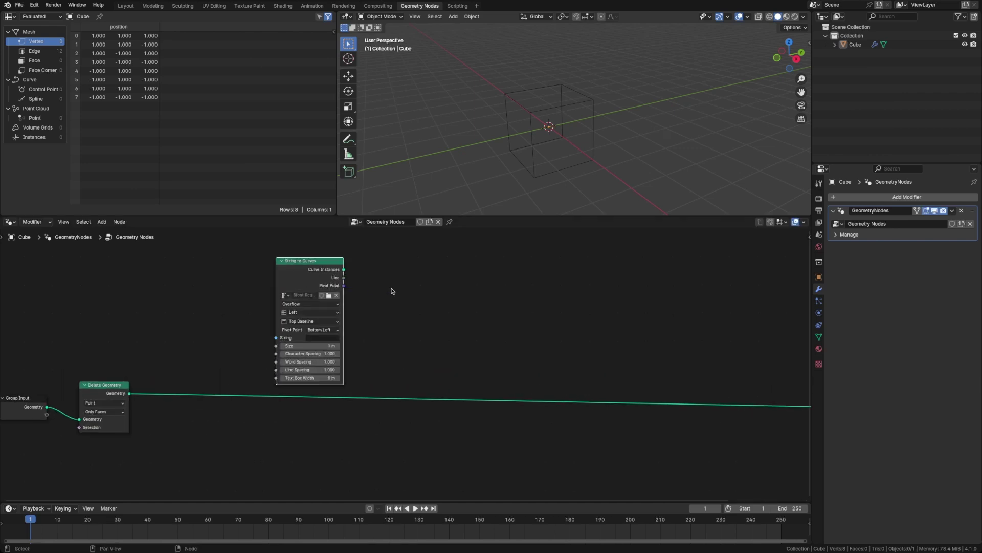
# Step: Insert a Join Geometry node before the Group Output and connect the String to Curves node's Curve Instances output to it
pyautogui.moveTo(392, 291); pyautogui.dragTo(315, 290, button='middle')
pyautogui.hotkey('shift', 'a')
pyautogui.write('join')
pyautogui.press('Return')
pyautogui.click(646, 378)
pyautogui.hotkey('ctrl', 'x')
pyautogui.hotkey('shift', 'a')
pyautogui.write('join')
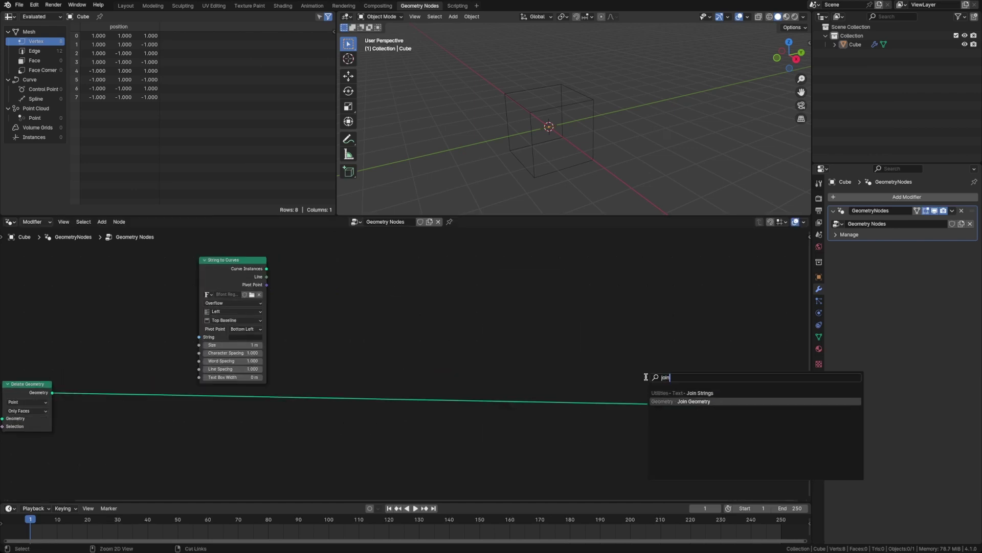
pyautogui.press('Return')
pyautogui.click(685, 392)
pyautogui.moveTo(267, 271); pyautogui.dragTo(687, 412)
# Step: Set the String value of the String to Curves node to "Text"
pyautogui.click(245, 335)
pyautogui.write('Text')
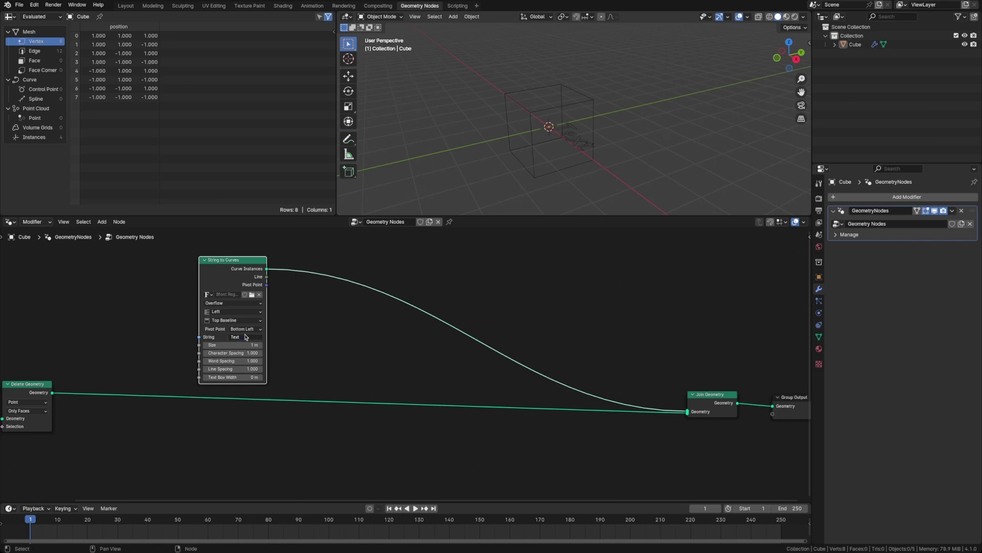
pyautogui.press('Return')
pyautogui.moveTo(562, 135); pyautogui.dragTo(581, 103, button='middle')
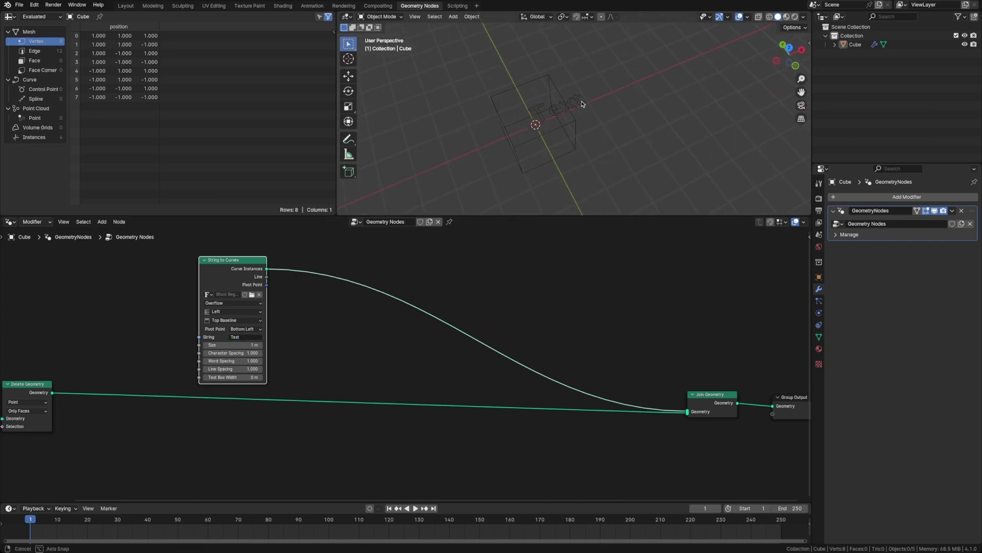
pyautogui.scroll(3, 581, 103)
# Step: Insert a Fill Curve node between the String to Curves and Join Geometry nodes
pyautogui.click(345, 312)
pyautogui.hotkey('shift', 'a')
pyautogui.write('fillcu')
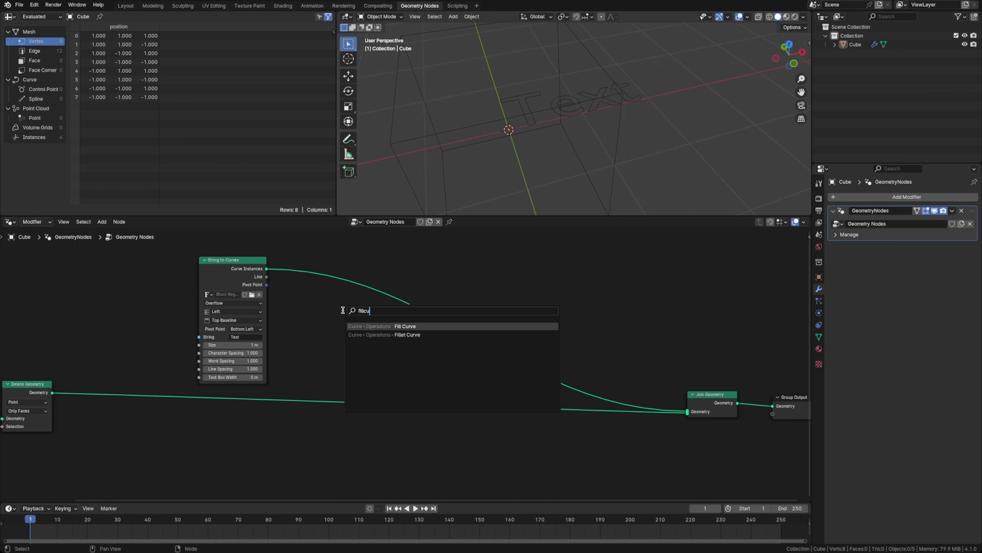
pyautogui.press('Return')
pyautogui.click(307, 262)
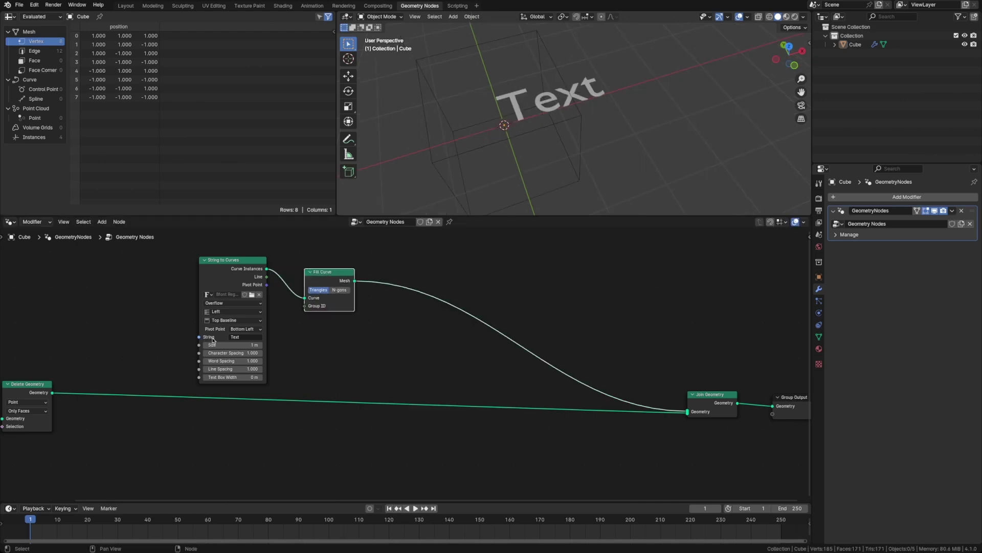
# Step: Clear the String value of the String to Curves node and re-enter it as "Text"
pyautogui.scroll(2, 202, 338)
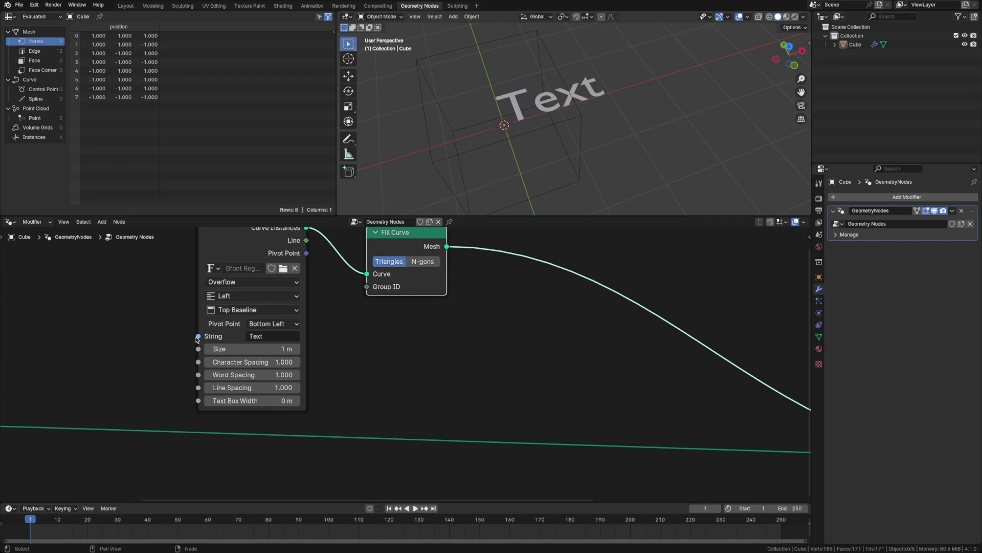
pyautogui.scroll(-3, 241, 340)
pyautogui.click(256, 337)
pyautogui.press('BackSpace')
pyautogui.press('Return')
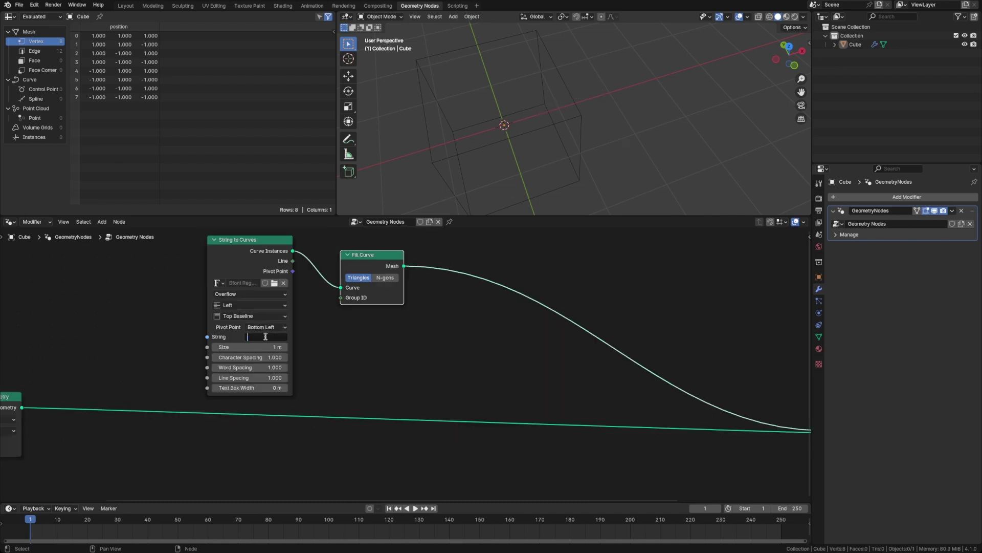
pyautogui.write('Text')
pyautogui.press('Return')
pyautogui.scroll(-2, 409, 342)
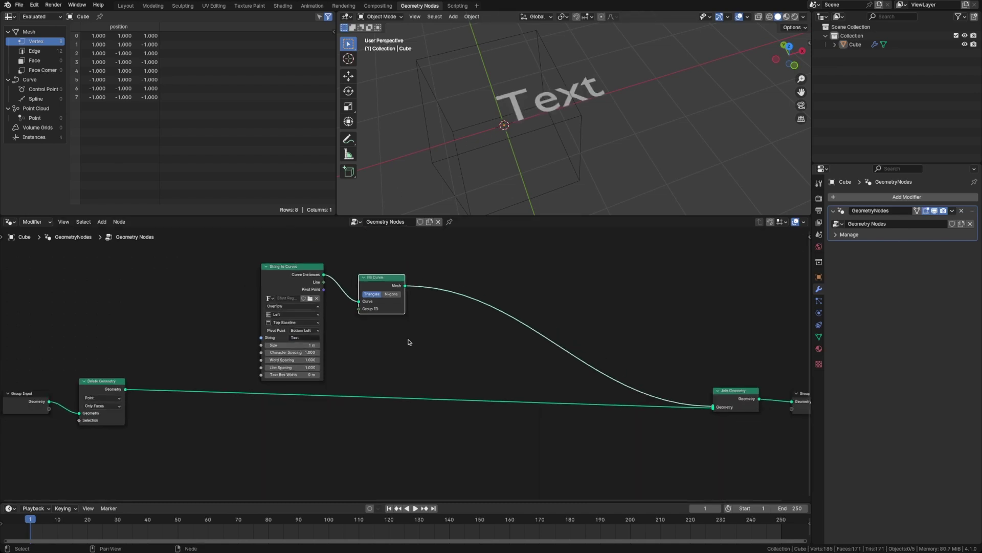
pyautogui.scroll(3, 335, 339)
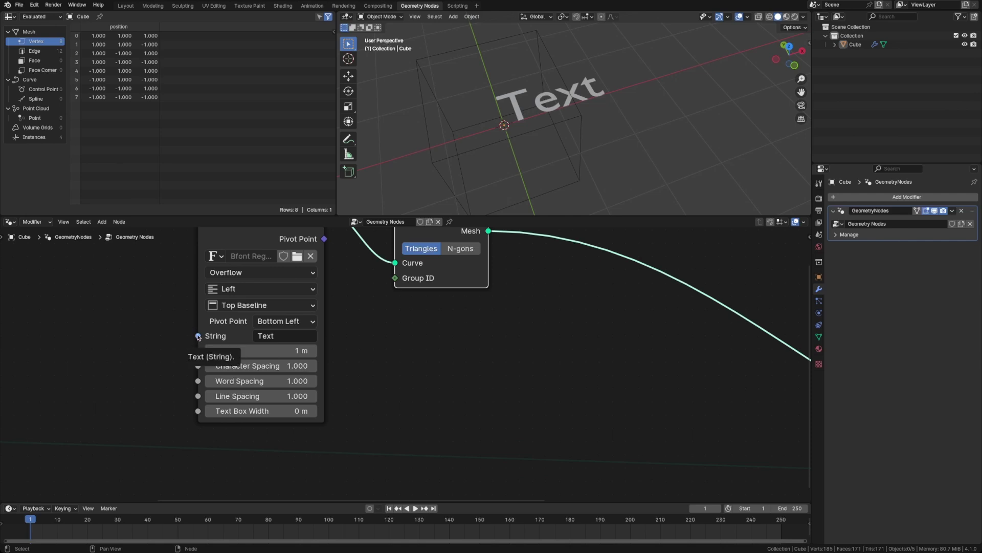
pyautogui.scroll(2, 399, 286)
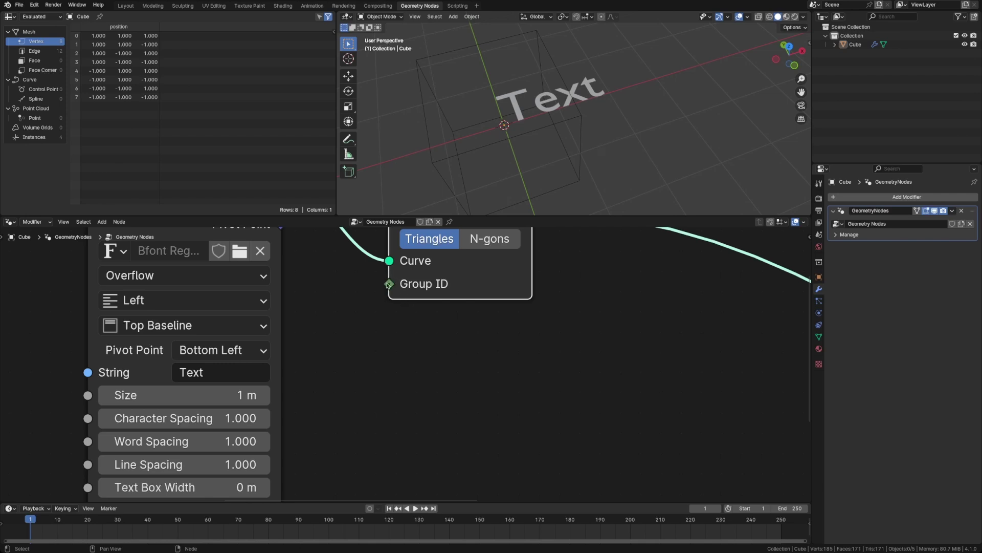
pyautogui.scroll(-2, 392, 313)
pyautogui.scroll(-3, 417, 346)
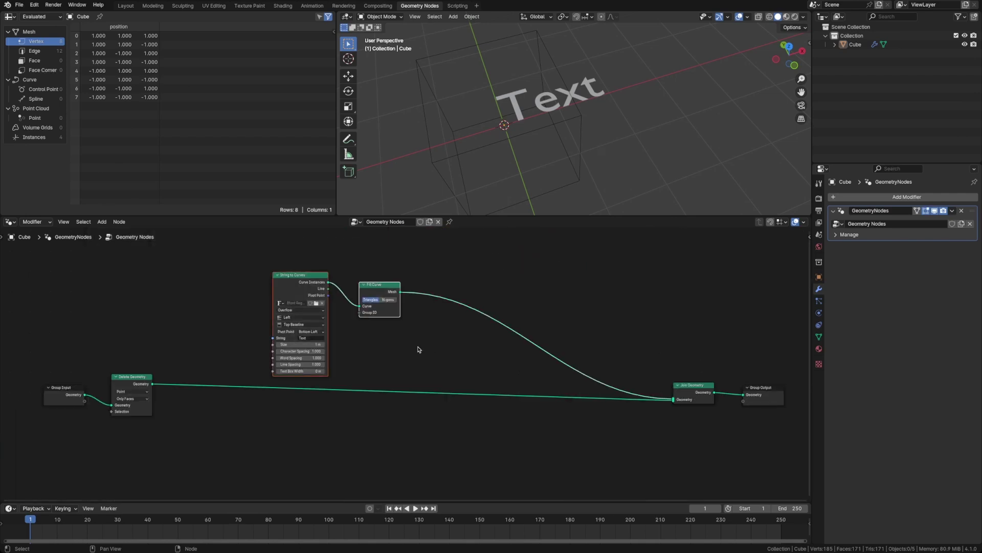
# Step: Move the String to Curves and Fill Curve nodes below the main link and add a Repeat Zone above it
pyautogui.press('g')
pyautogui.click(406, 471)
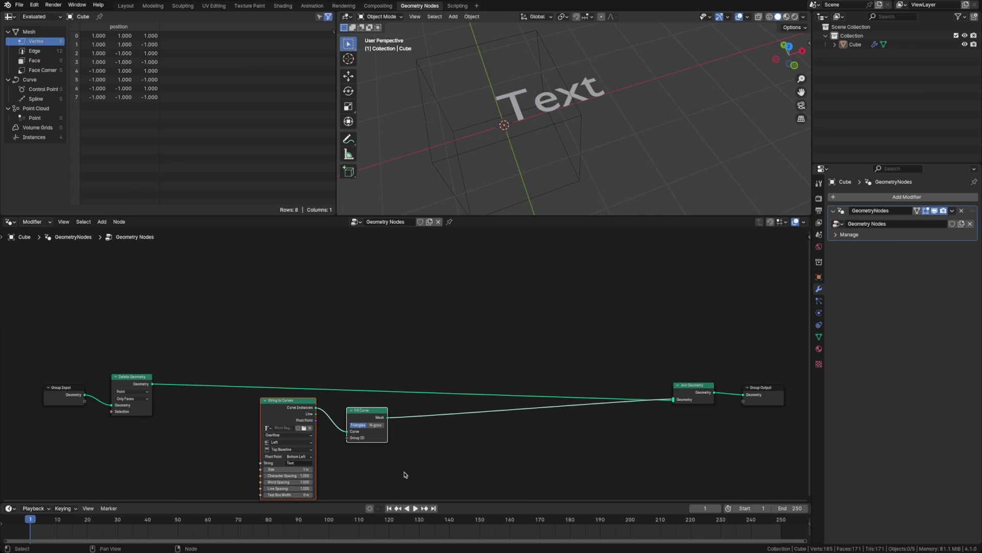
pyautogui.hotkey('shift', 'a')
pyautogui.write('repea')
pyautogui.press('Return')
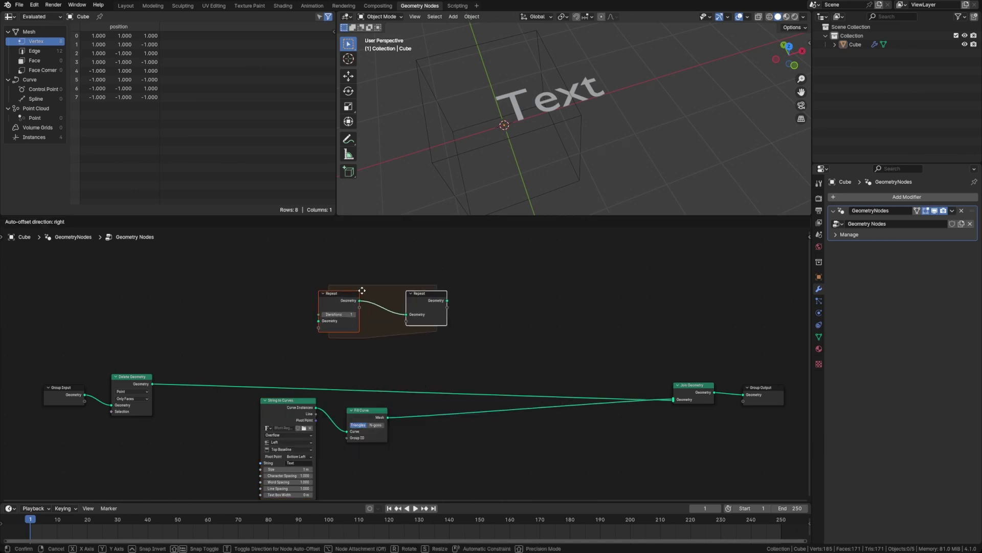
pyautogui.click(356, 316)
# Step: Widen the Repeat zone by moving its input and output nodes apart
pyautogui.moveTo(356, 316); pyautogui.dragTo(219, 316)
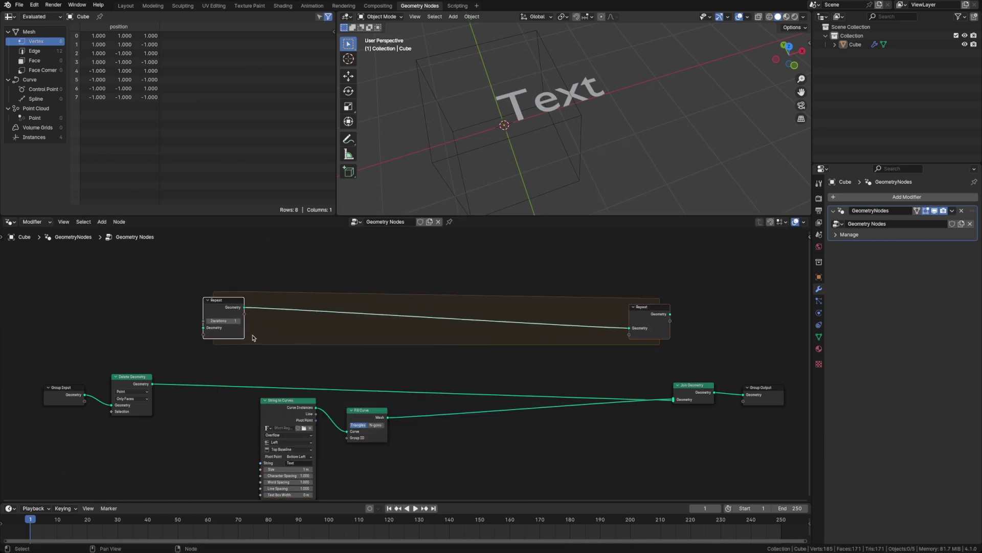
pyautogui.scroll(1, 250, 333)
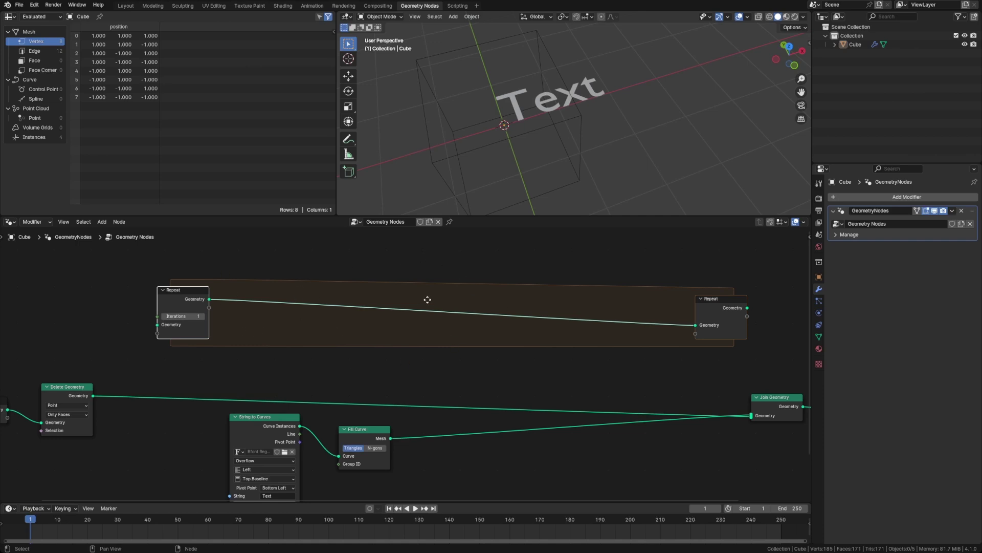
pyautogui.moveTo(427, 299); pyautogui.dragTo(414, 299, button='middle')
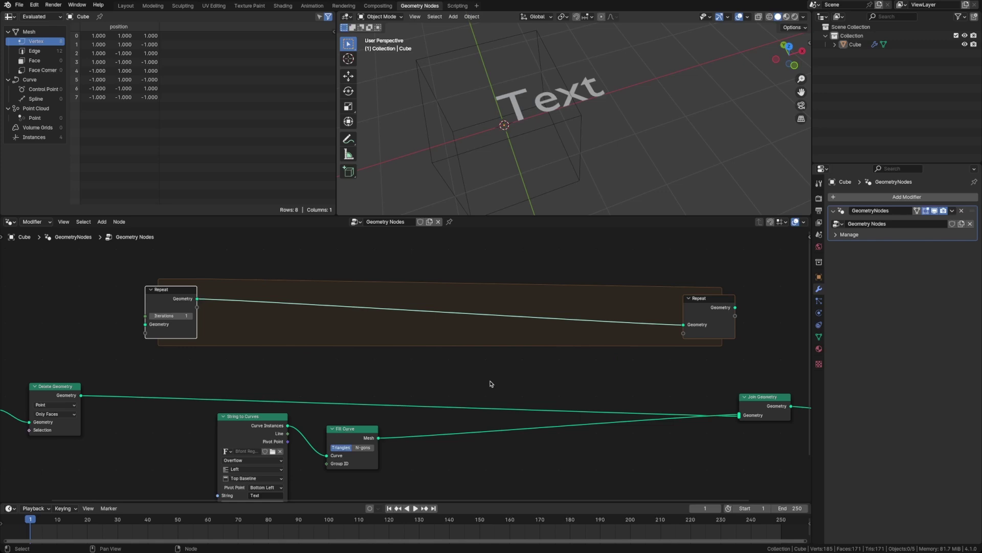
pyautogui.moveTo(716, 318); pyautogui.dragTo(735, 314)
pyautogui.moveTo(179, 303); pyautogui.dragTo(151, 301)
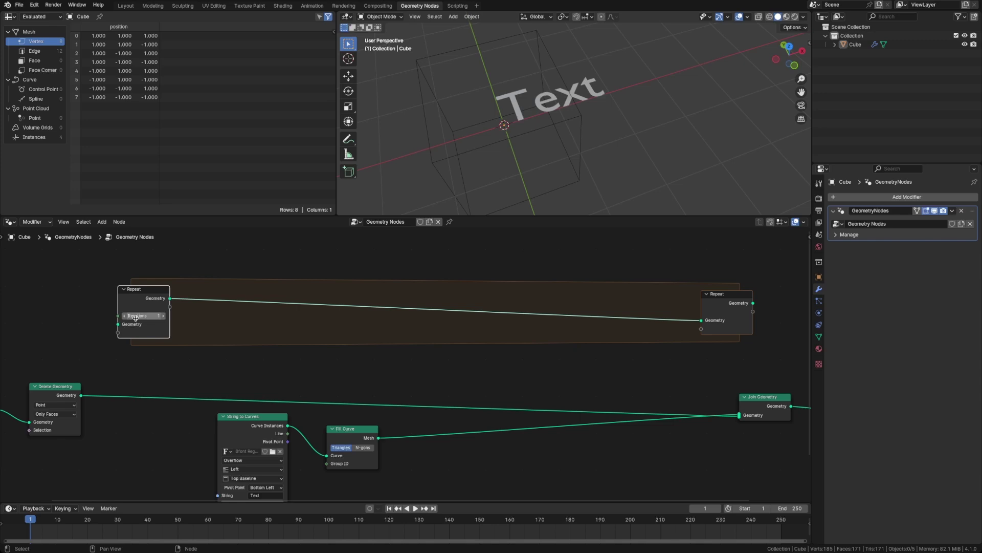
# Step: Move the Group Input and Delete Geometry nodes further away from the Repeat zone to free space in front of it
pyautogui.press('Home')
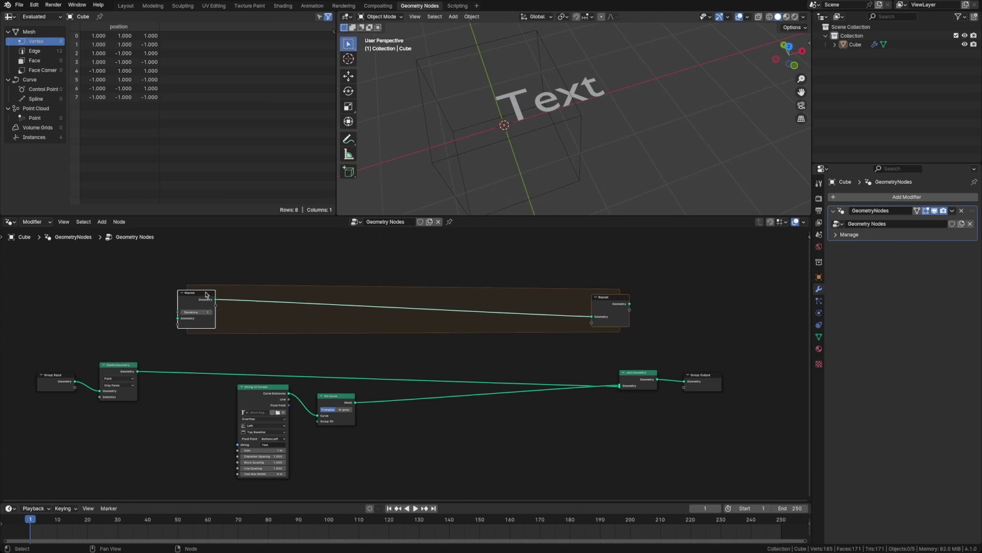
pyautogui.scroll(2, 174, 318)
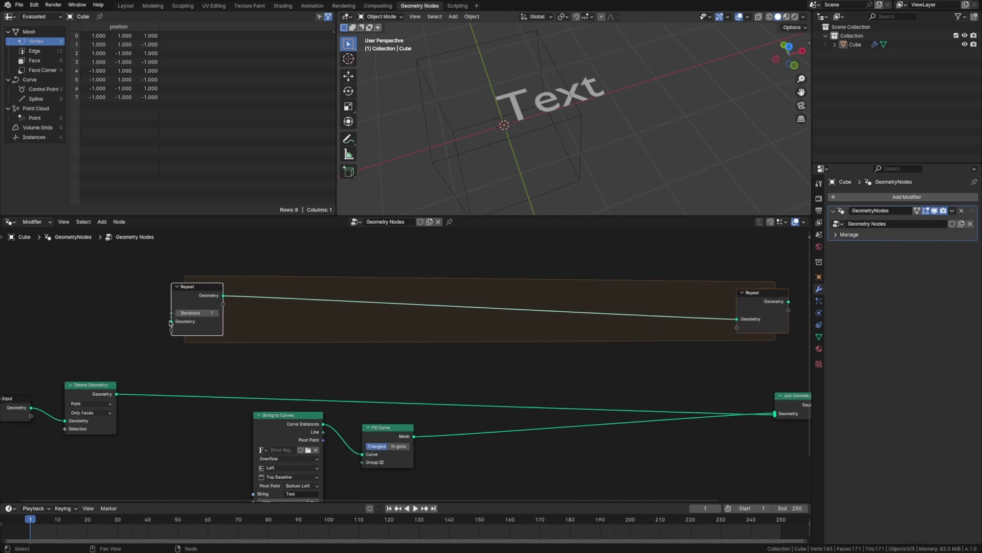
pyautogui.moveTo(168, 360); pyautogui.dragTo(287, 342, button='middle')
pyautogui.moveTo(94, 333); pyautogui.dragTo(231, 413)
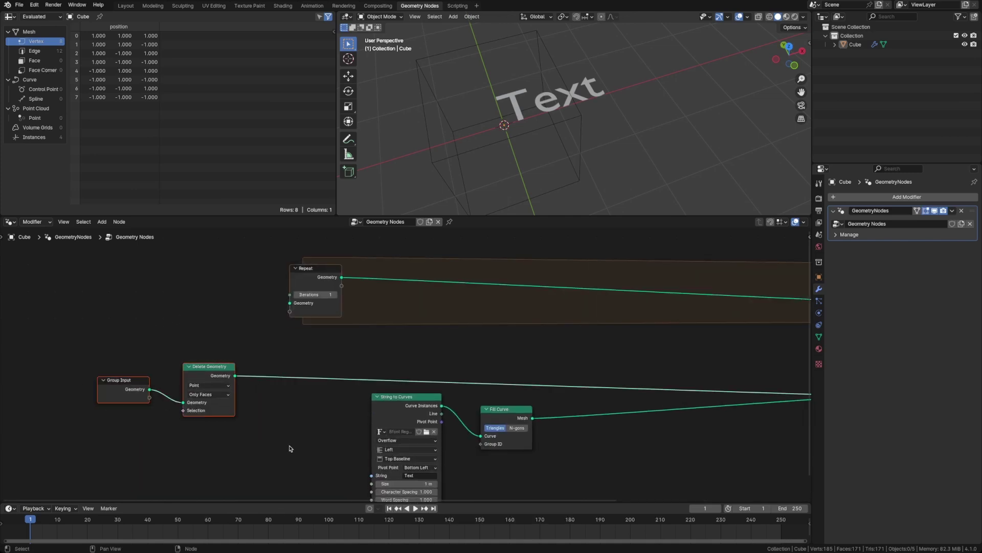
pyautogui.press('g')
pyautogui.click(194, 451)
# Step: Add a Domain Size node fed by the Delete Geometry output and connect its Point Count to the Repeat zone's Iterations
pyautogui.hotkey('shift', 'a')
pyautogui.write('domain size')
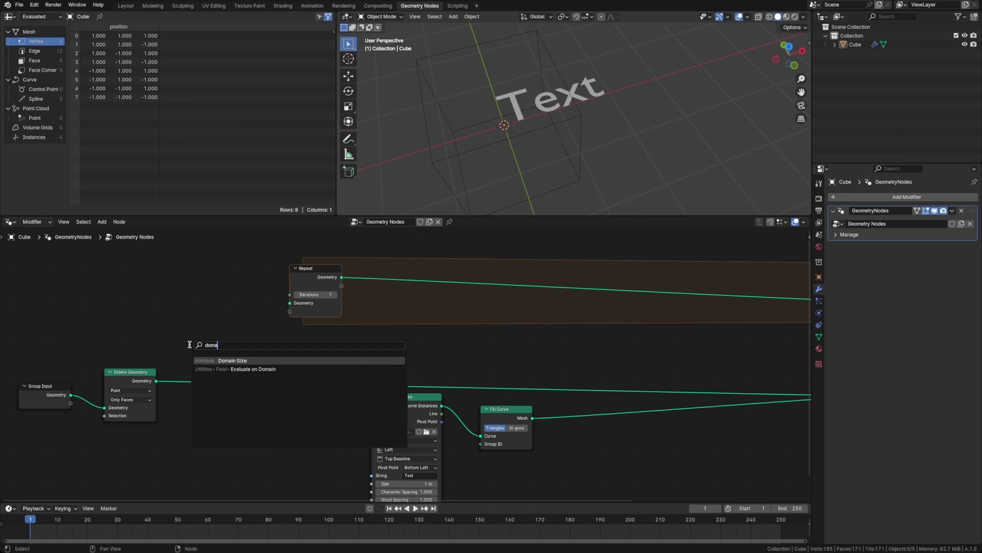
pyautogui.press('Return')
pyautogui.click(188, 290)
pyautogui.moveTo(156, 381); pyautogui.dragTo(190, 346)
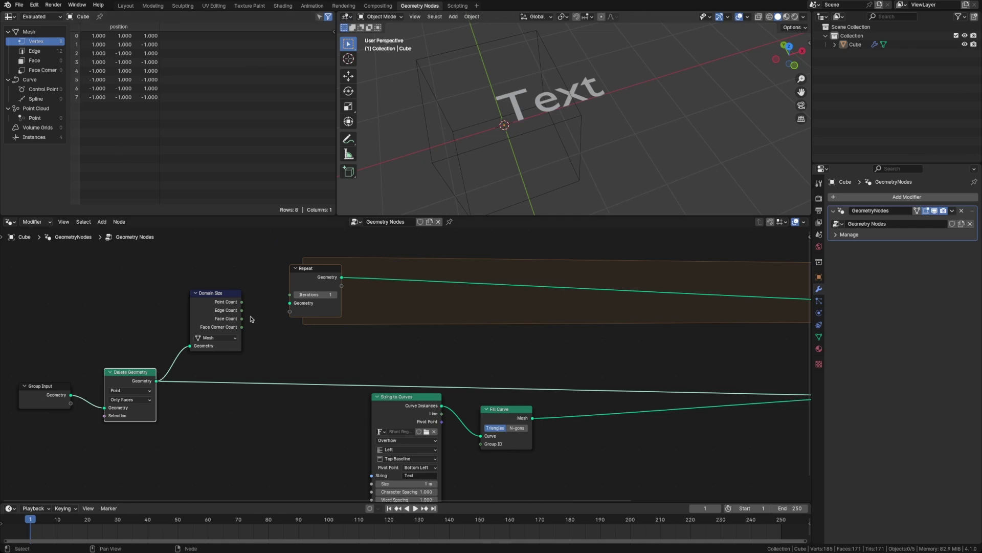
pyautogui.moveTo(241, 301); pyautogui.dragTo(289, 294)
# Step: Shift the Repeat output and Group Output nodes outward and connect the Repeat zone's Geometry output to the Group Output
pyautogui.scroll(-5, 396, 327)
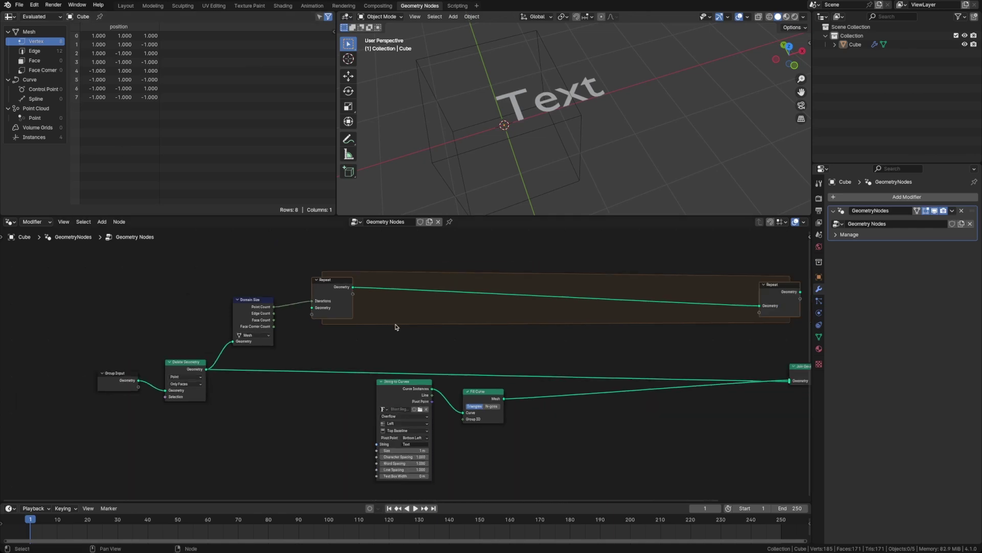
pyautogui.moveTo(477, 324); pyautogui.dragTo(440, 324, button='middle')
pyautogui.scroll(3, 697, 329)
pyautogui.moveTo(688, 312); pyautogui.dragTo(707, 306)
pyautogui.moveTo(697, 329); pyautogui.dragTo(637, 331, button='middle')
pyautogui.moveTo(735, 385); pyautogui.dragTo(790, 378)
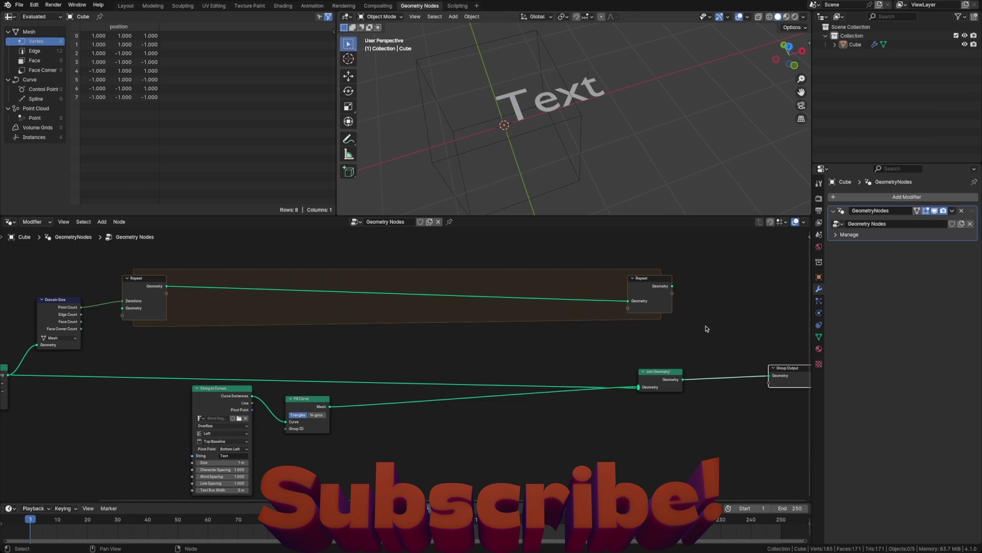
pyautogui.moveTo(672, 286); pyautogui.dragTo(768, 375)
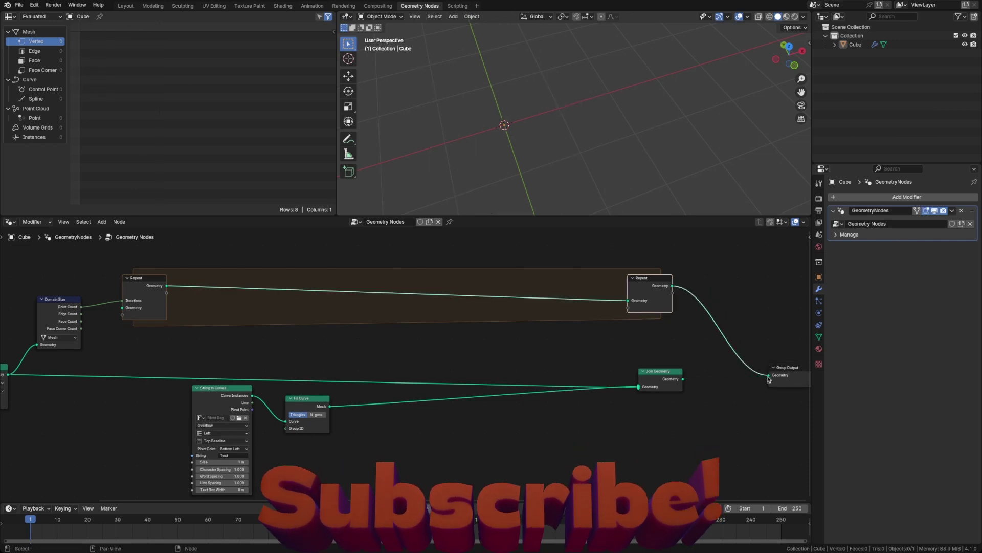
# Step: Insert the Join Geometry node just before the Repeat output and move the String to Curves and Fill Curve nodes closer beneath the zone
pyautogui.moveTo(656, 381); pyautogui.dragTo(703, 385, button='middle')
pyautogui.moveTo(702, 385); pyautogui.dragTo(629, 295)
pyautogui.moveTo(702, 292); pyautogui.dragTo(706, 292)
pyautogui.moveTo(700, 363)
pyautogui.mouseDown(button='middle')
pyautogui.moveTo(666, 358)
pyautogui.moveTo(698, 358)
pyautogui.mouseUp(button='middle')
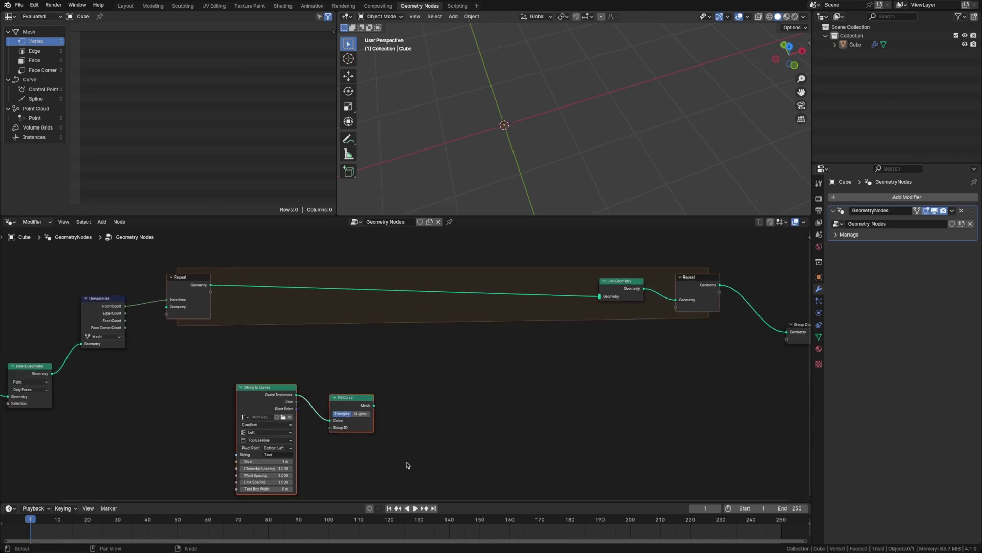
pyautogui.press('g')
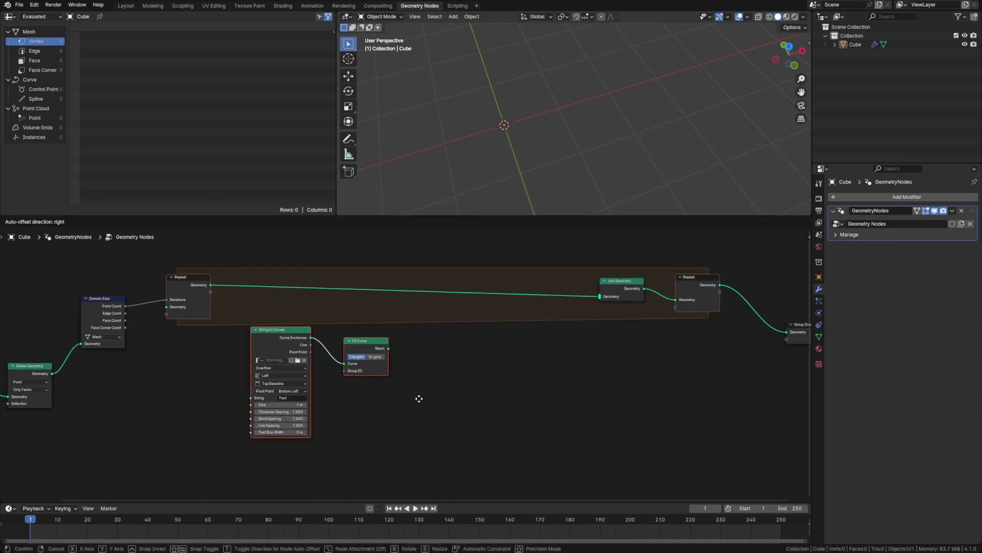
pyautogui.click(419, 401)
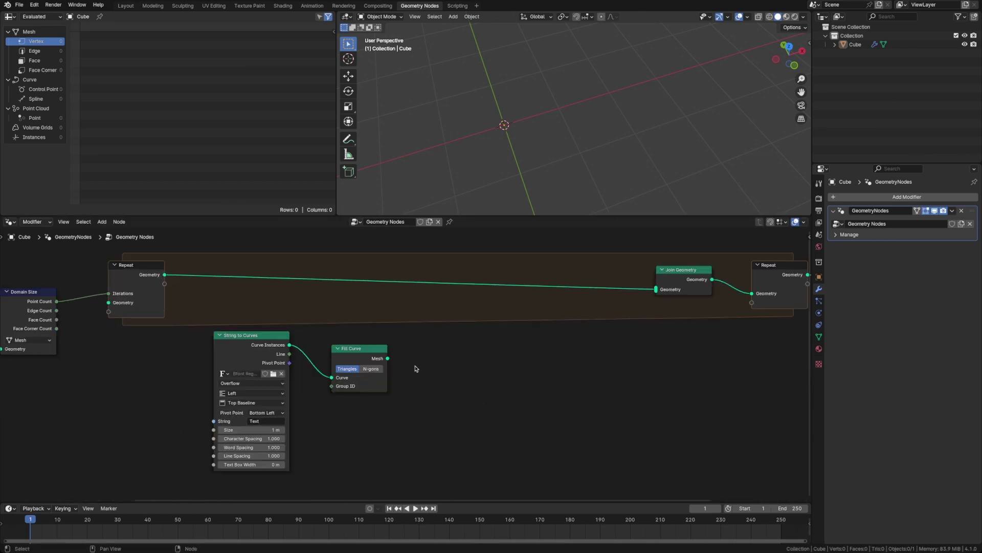
# Step: Connect Fill Curve's Mesh to the zone's Join Geometry, and Delete Geometry's output to the Join Geometry before the Group Output
pyautogui.scroll(-2, 425, 366)
pyautogui.click(374, 354)
pyautogui.moveTo(374, 354); pyautogui.dragTo(623, 301)
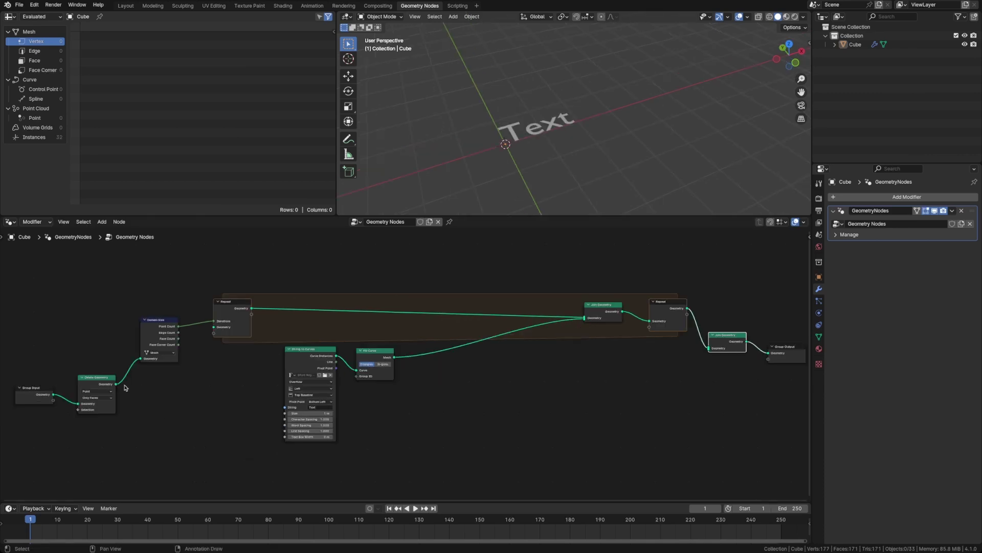
pyautogui.moveTo(117, 384); pyautogui.dragTo(709, 347)
pyautogui.scroll(1, 357, 255)
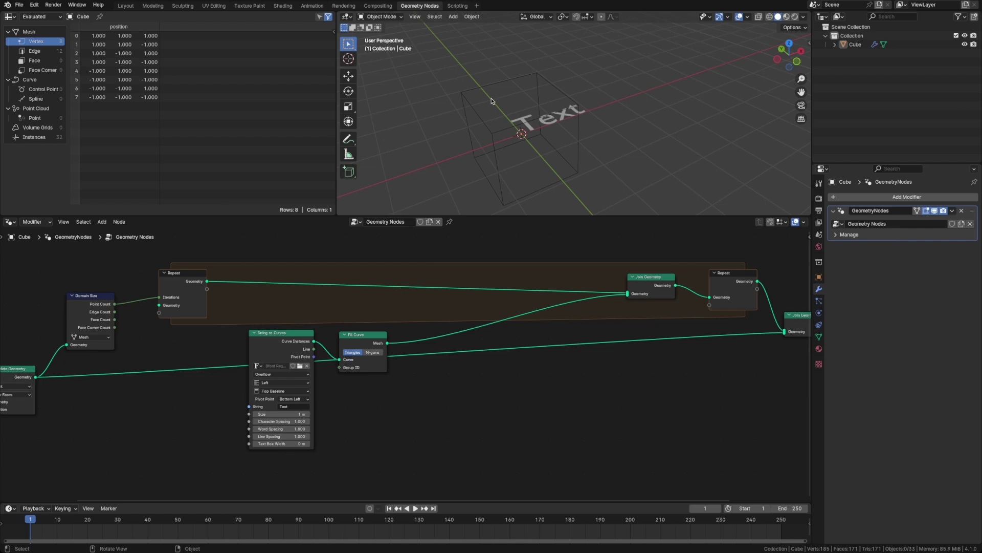
# Step: Add a Set Position node between Fill Curve and the Join Geometry inside the Repeat zone
pyautogui.hotkey('shift', 'a')
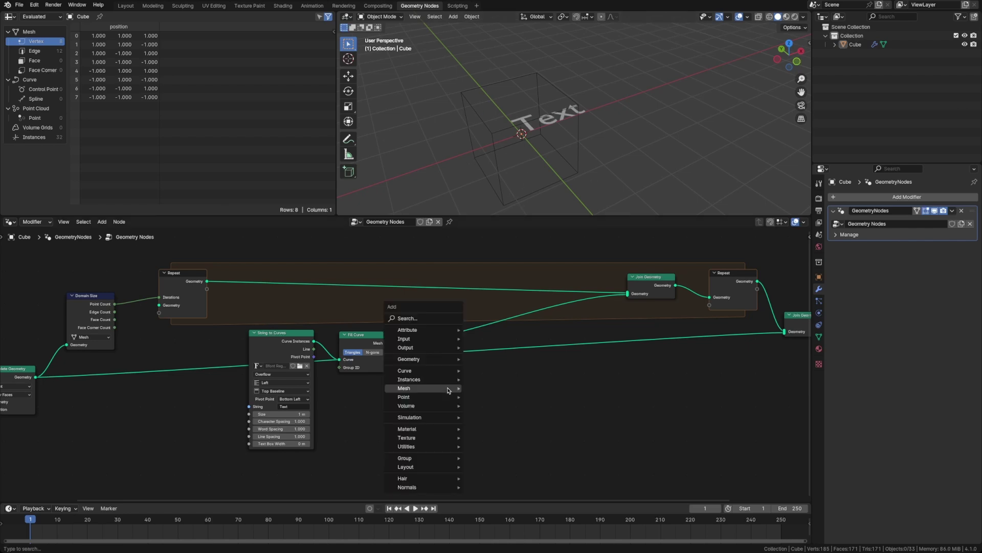
pyautogui.write('set pos')
pyautogui.press('Return')
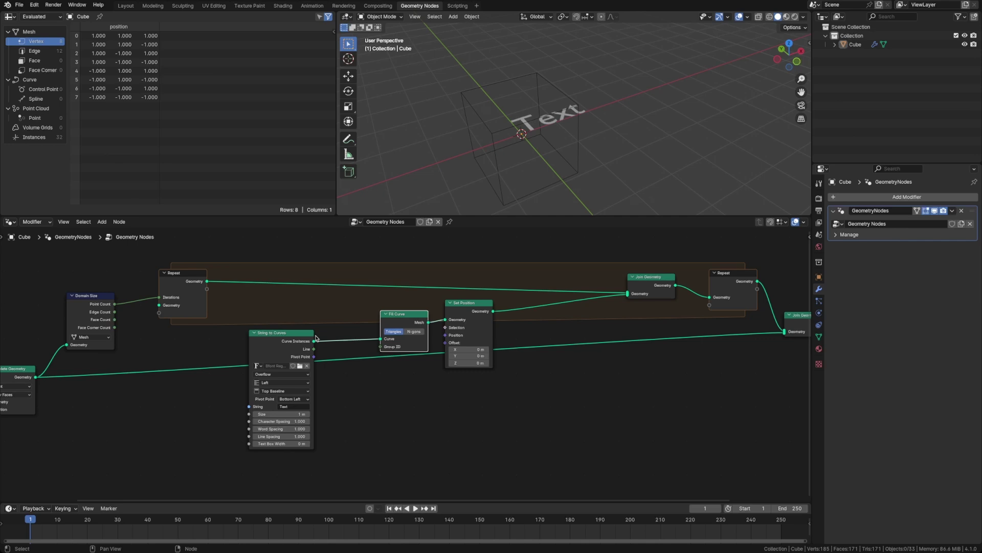
pyautogui.click(462, 310)
# Step: Add two reroutes to the link from Delete Geometry to the final Join Geometry and place them below the text nodes
pyautogui.keyDown('shift'); pyautogui.moveTo(523, 338); pyautogui.dragTo(533, 354, button='right'); pyautogui.keyUp('shift')
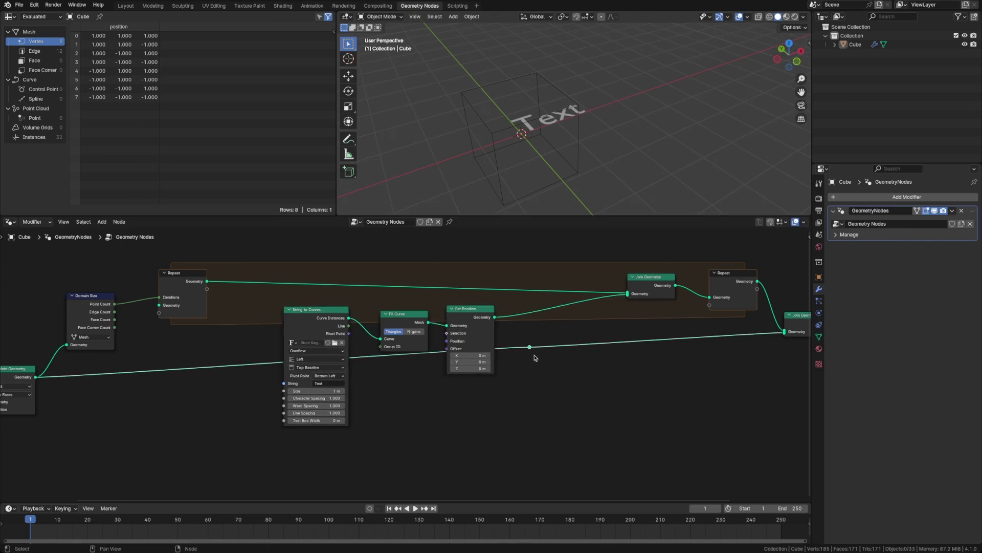
pyautogui.press('g')
pyautogui.click(647, 468)
pyautogui.keyDown('shift'); pyautogui.moveTo(238, 376); pyautogui.dragTo(240, 412, button='right'); pyautogui.keyUp('shift')
pyautogui.press('g')
pyautogui.click(230, 476)
pyautogui.scroll(-3, 258, 470)
pyautogui.scroll(3, 284, 318)
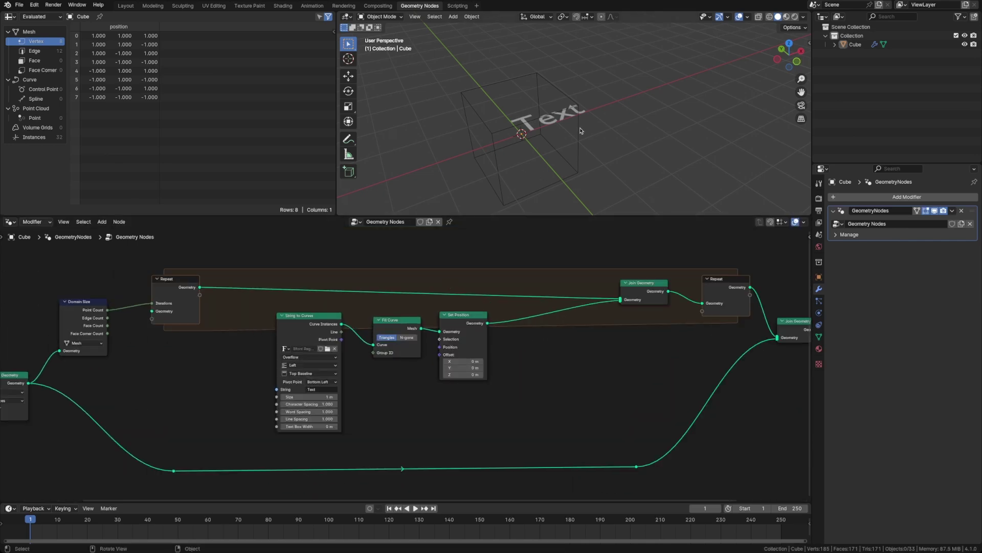
# Step: Move the String to Curves, Fill Curve and Set Position nodes together down and slightly towards the Repeat input
pyautogui.moveTo(269, 305); pyautogui.dragTo(509, 401)
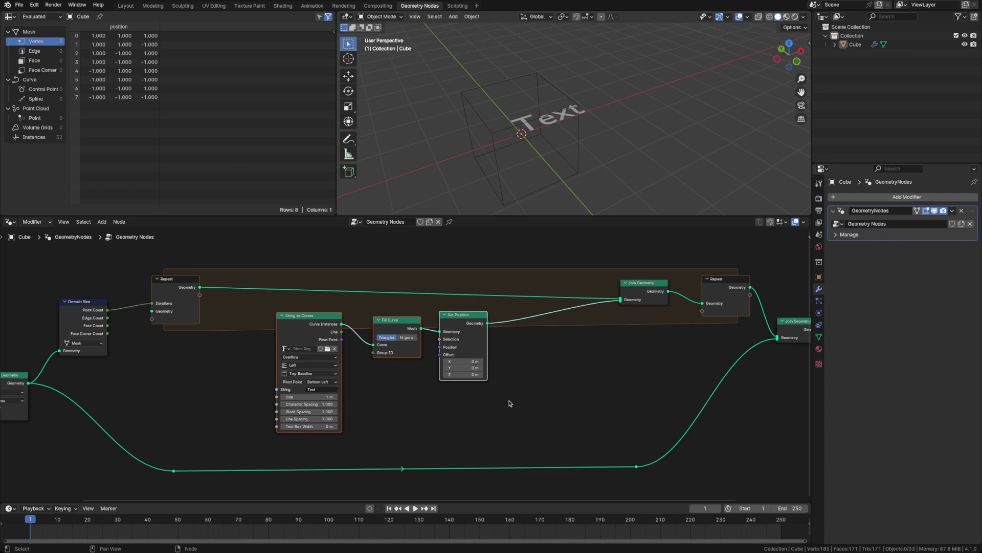
pyautogui.press('g')
pyautogui.click(483, 415)
# Step: Add a Sample Index node above the Repeat input, feed it the zone's Geometry and set its data type to Vector
pyautogui.hotkey('shift', 'a')
pyautogui.write('sample')
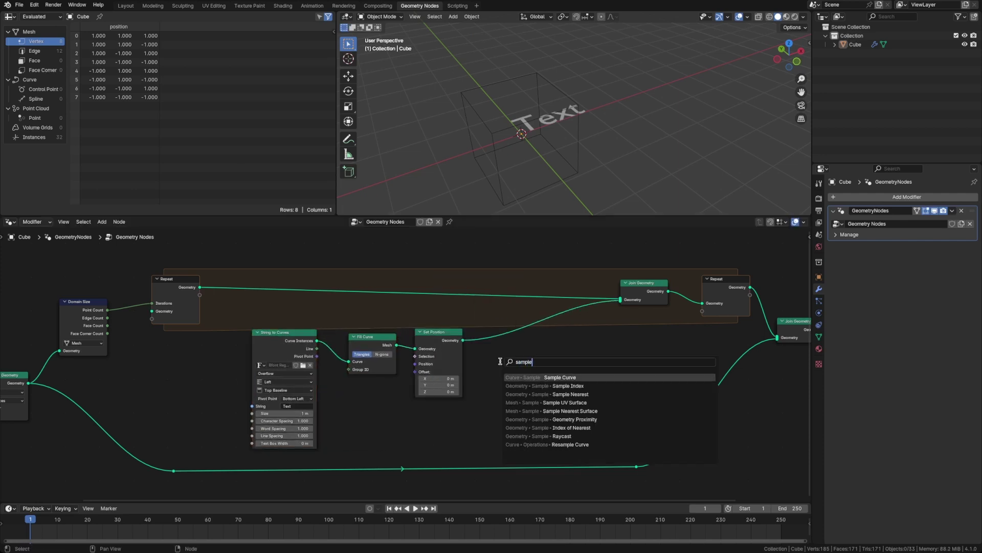
pyautogui.press('Down')
pyautogui.press('Return')
pyautogui.click(264, 256)
pyautogui.moveTo(200, 345); pyautogui.dragTo(264, 301)
pyautogui.click(287, 277)
pyautogui.click(284, 308)
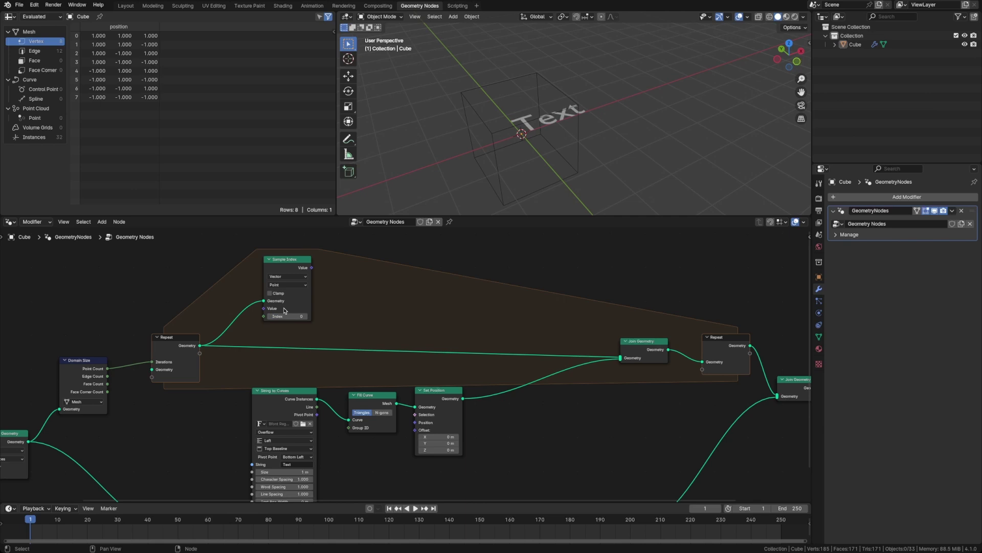
# Step: Add a Position node and connect it to the Sample Index node's Value input
pyautogui.hotkey('shift', 'a')
pyautogui.write('pos')
pyautogui.press('Return')
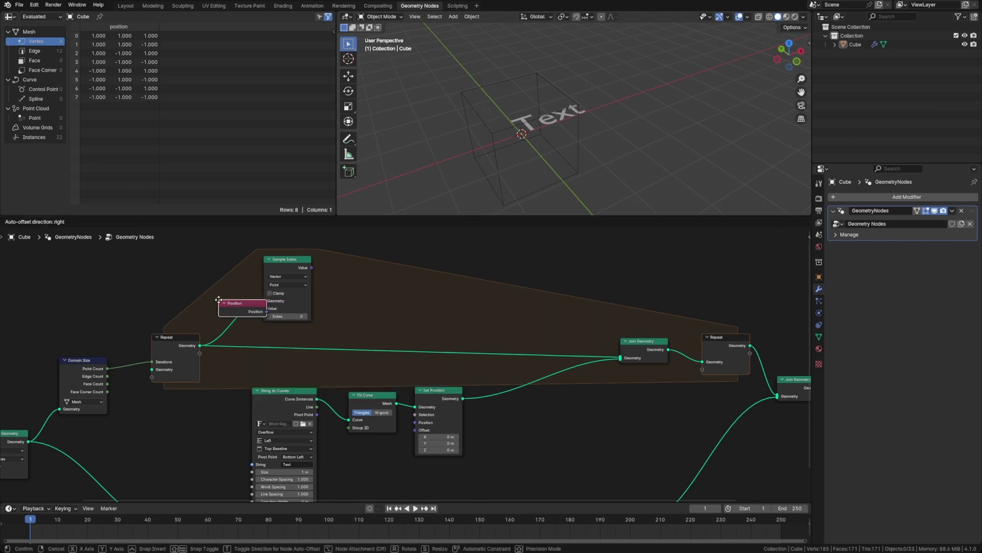
pyautogui.click(185, 299)
pyautogui.moveTo(232, 310); pyautogui.dragTo(264, 308)
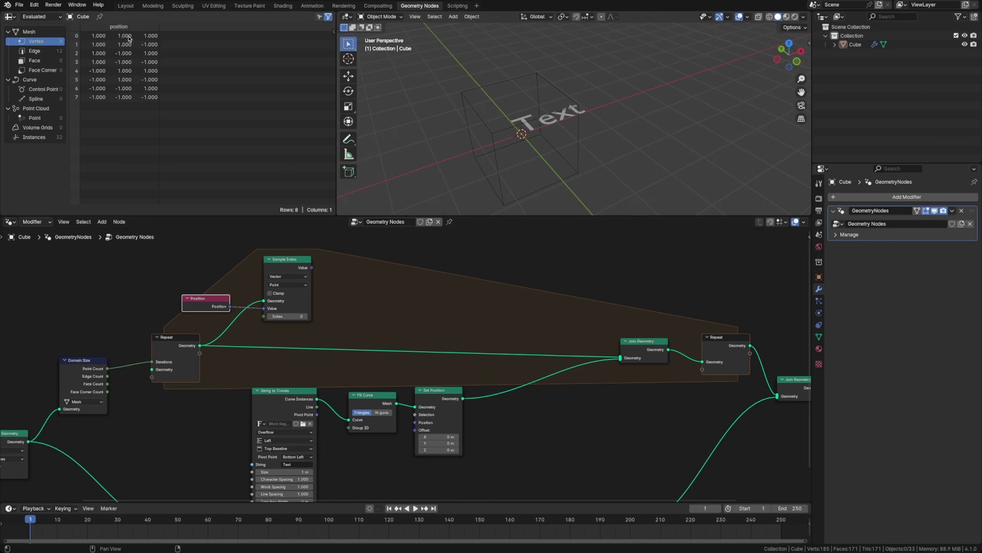
# Step: Connect Sample Index's Value to Set Position's Position and feed Delete Geometry's output into the Repeat zone's Geometry input
pyautogui.moveTo(311, 267); pyautogui.dragTo(415, 422)
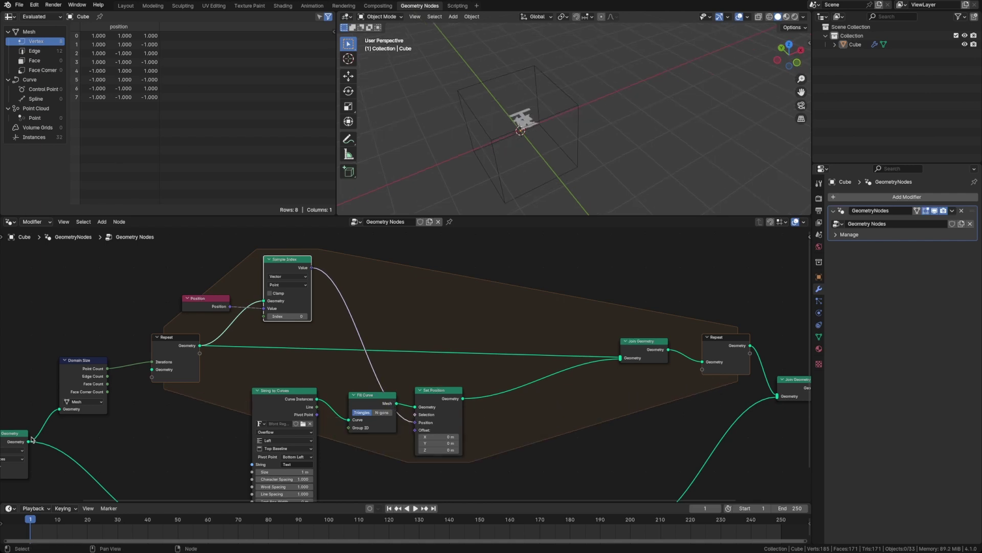
pyautogui.moveTo(44, 439); pyautogui.dragTo(108, 426, button='middle')
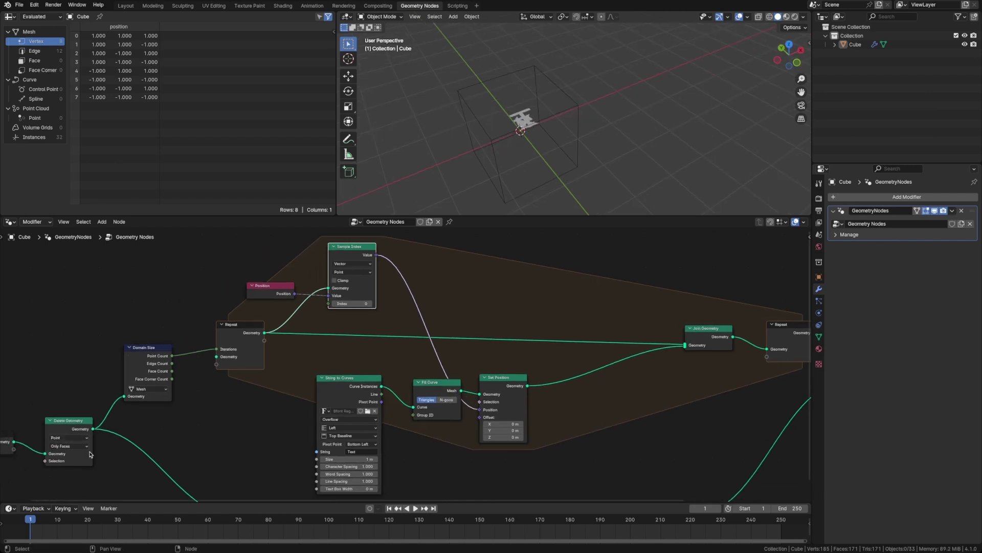
pyautogui.moveTo(93, 429); pyautogui.dragTo(217, 357)
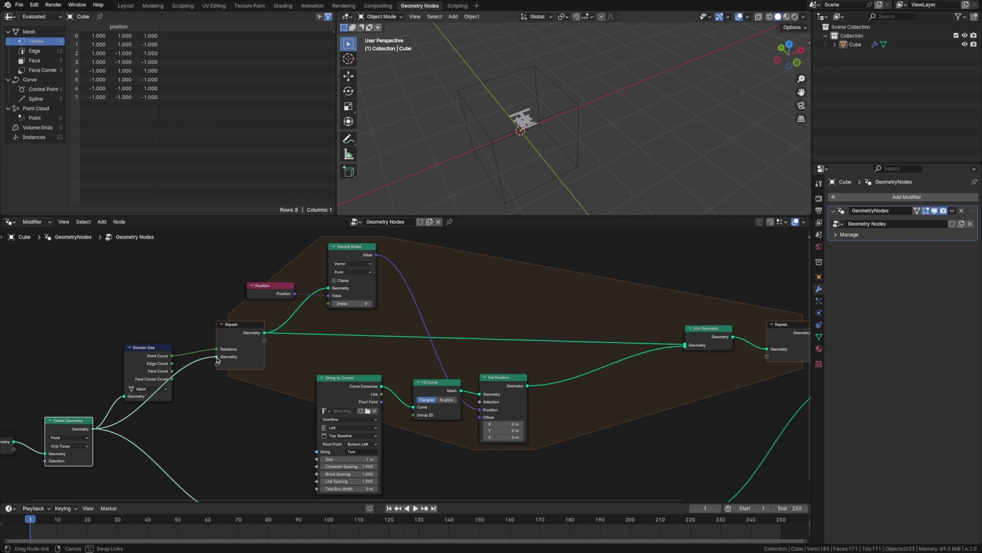
pyautogui.moveTo(273, 345); pyautogui.dragTo(214, 364, button='middle')
pyautogui.moveTo(551, 39)
pyautogui.mouseDown(button='middle')
pyautogui.moveTo(537, 56)
pyautogui.moveTo(544, 43)
pyautogui.mouseUp(button='middle')
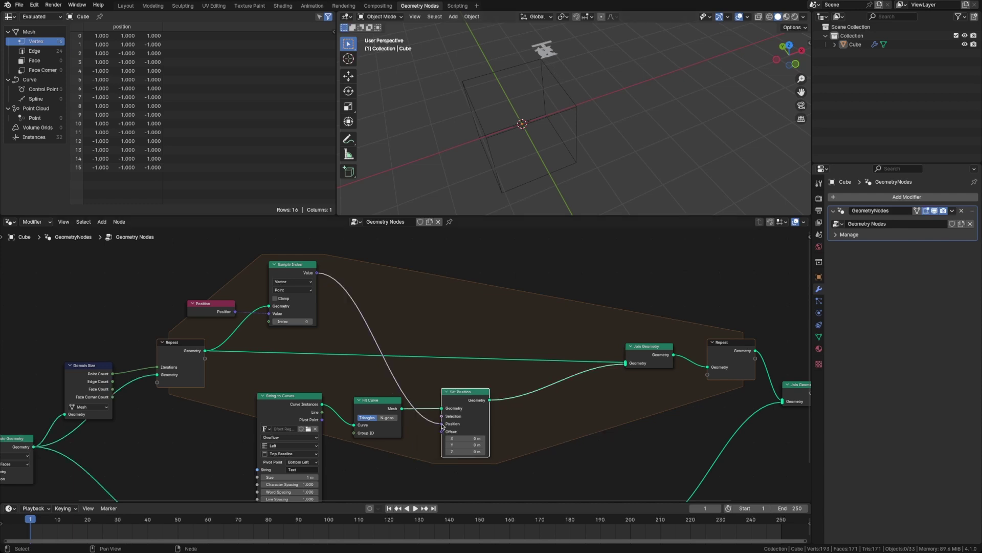
# Step: Move the Sample Index link from Set Position's Position input to its Offset input and save the file
pyautogui.moveTo(442, 424)
pyautogui.mouseDown()
pyautogui.moveTo(433, 430)
pyautogui.moveTo(442, 431)
pyautogui.mouseUp()
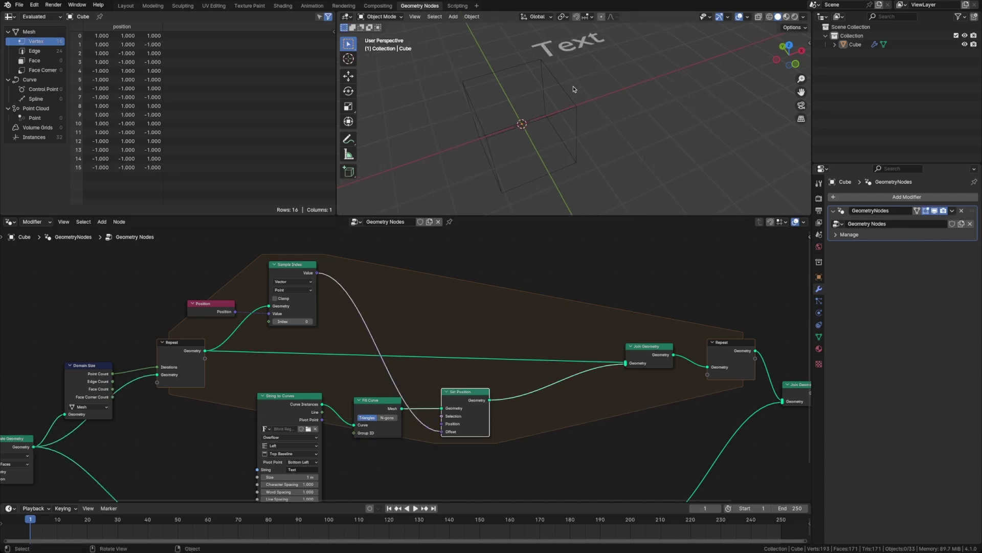
pyautogui.moveTo(575, 93); pyautogui.dragTo(583, 90, button='middle')
pyautogui.hotkey('ctrl', 's')
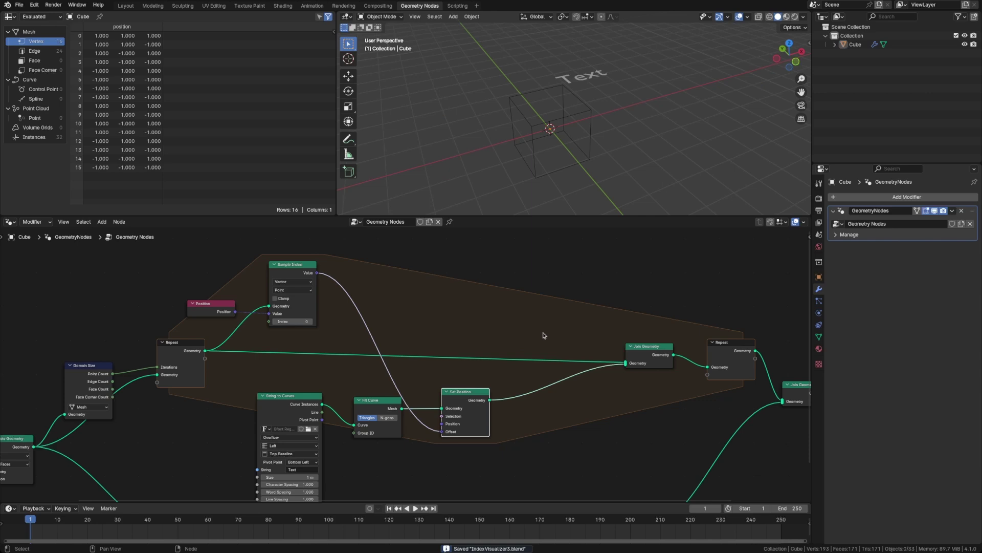
# Step: Shift the Domain Size and Delete Geometry nodes further away from the Repeat input
pyautogui.moveTo(523, 330); pyautogui.dragTo(546, 285, button='middle')
pyautogui.moveTo(103, 332); pyautogui.dragTo(92, 307)
pyautogui.moveTo(39, 395); pyautogui.dragTo(20, 393)
pyautogui.click(195, 385)
pyautogui.hotkey('shift', 'a')
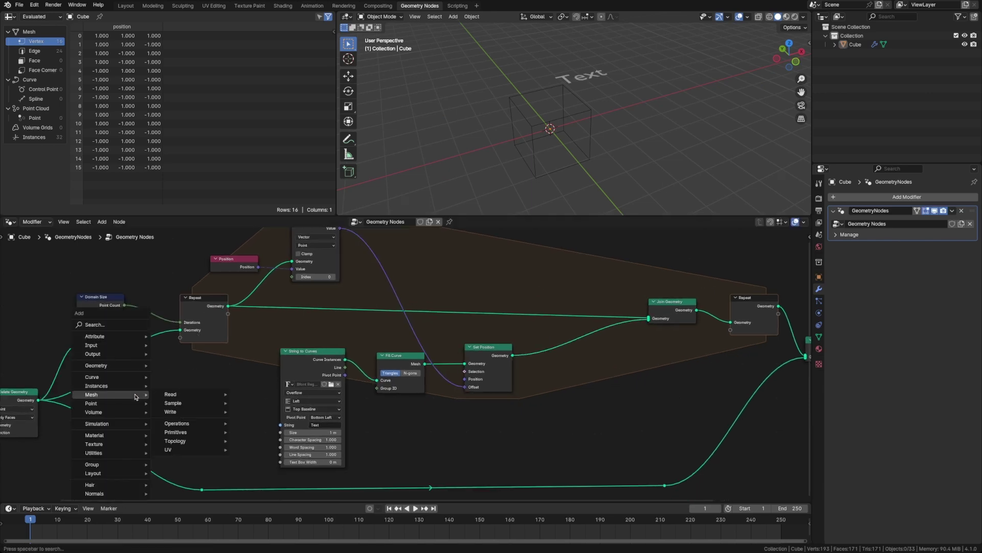
# Step: Annotate the Repeat zone's inputs, outputs and loop-back path with circles and an arrow, clear the annotations and save the file
pyautogui.moveTo(187, 309); pyautogui.dragTo(179, 310)
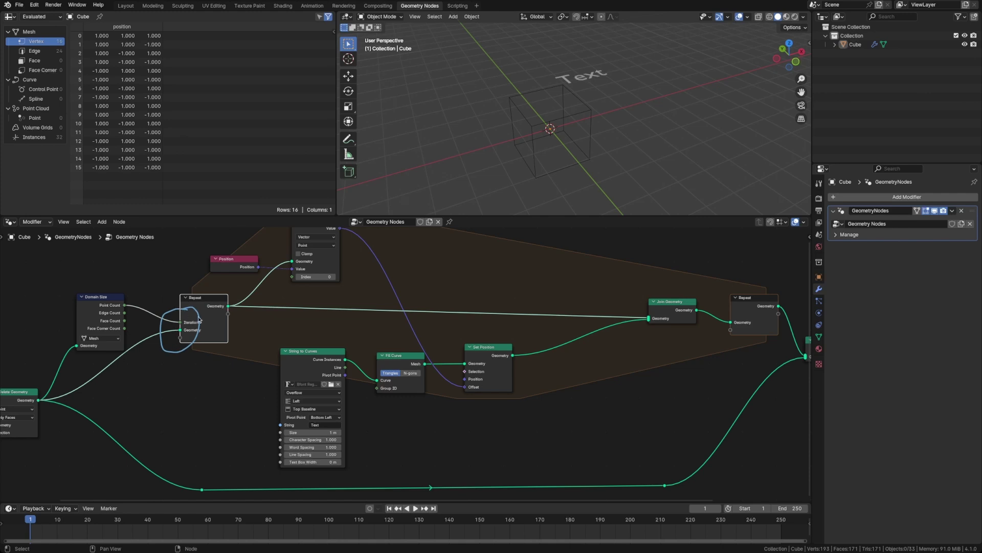
pyautogui.moveTo(238, 296)
pyautogui.mouseDown()
pyautogui.moveTo(222, 303)
pyautogui.moveTo(249, 321)
pyautogui.moveTo(237, 289)
pyautogui.moveTo(570, 285)
pyautogui.moveTo(693, 295)
pyautogui.moveTo(748, 328)
pyautogui.moveTo(696, 392)
pyautogui.moveTo(506, 435)
pyautogui.moveTo(314, 384)
pyautogui.moveTo(248, 334)
pyautogui.moveTo(550, 277)
pyautogui.moveTo(675, 287)
pyautogui.moveTo(729, 309)
pyautogui.moveTo(660, 406)
pyautogui.moveTo(606, 423)
pyautogui.mouseUp()
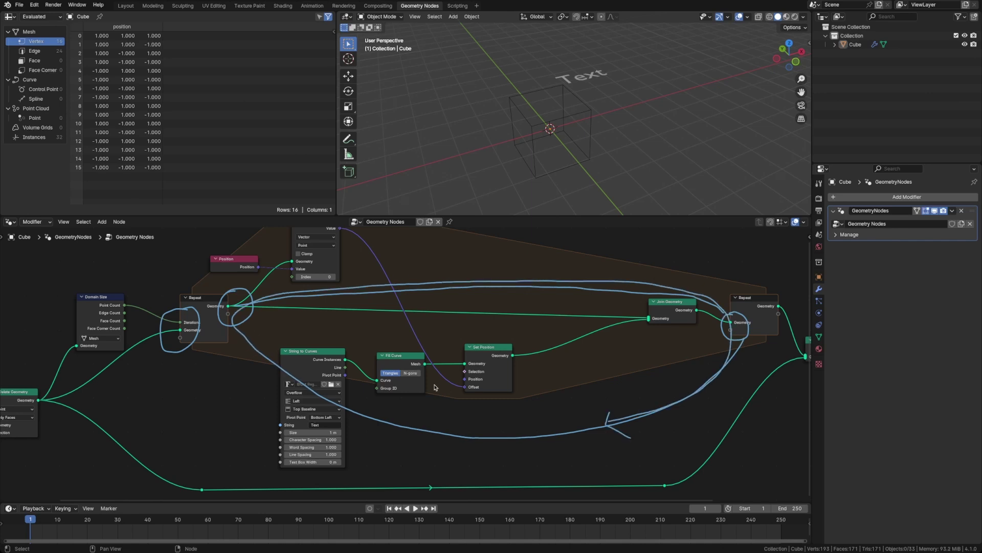
pyautogui.click(191, 315)
pyautogui.moveTo(192, 314)
pyautogui.mouseDown()
pyautogui.moveTo(161, 341)
pyautogui.moveTo(194, 309)
pyautogui.moveTo(161, 342)
pyautogui.moveTo(197, 317)
pyautogui.moveTo(179, 350)
pyautogui.mouseUp()
pyautogui.press('Escape')
pyautogui.hotkey('ctrl', 's')
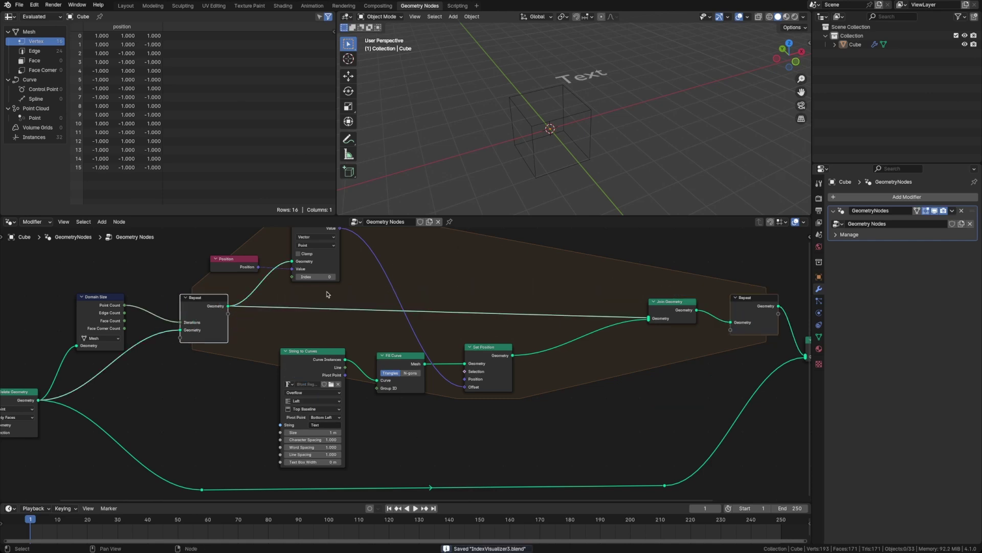
# Step: Add an Integer node, feed it into the Repeat input as a new item and link that item through to the Repeat output
pyautogui.hotkey('shift', 'a')
pyautogui.write('con')
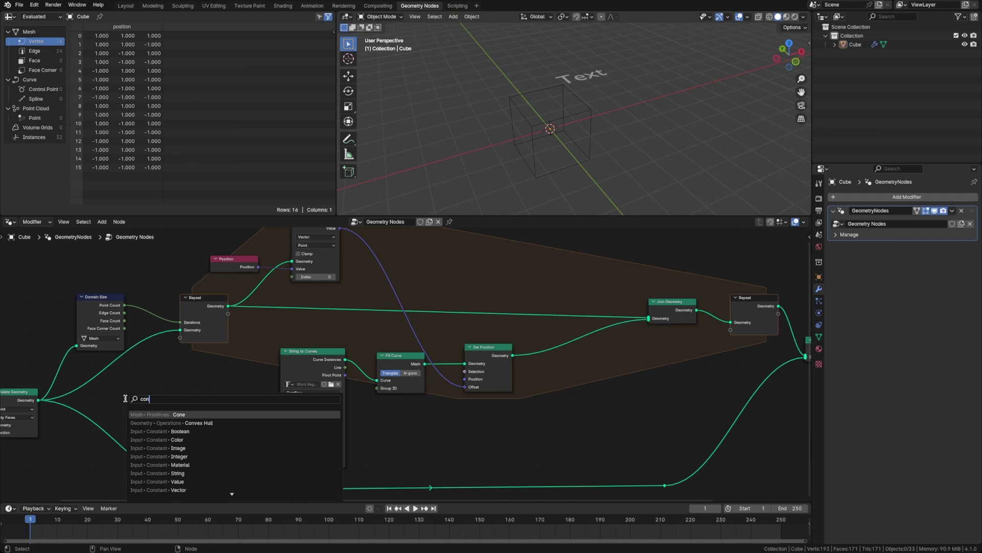
pyautogui.hotkey('ctrl', 'a')
pyautogui.write('int')
pyautogui.press('Return')
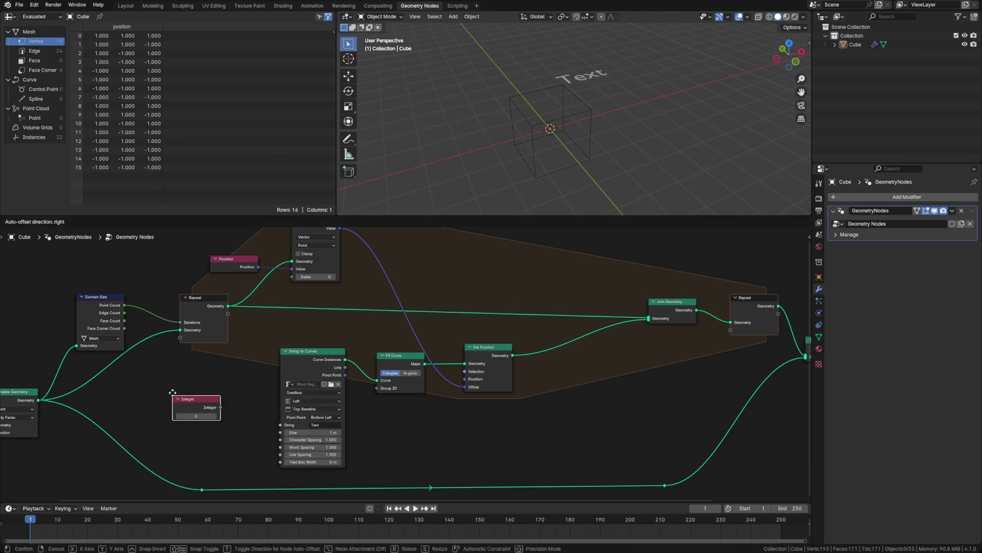
pyautogui.click(119, 382)
pyautogui.moveTo(165, 391); pyautogui.dragTo(180, 337)
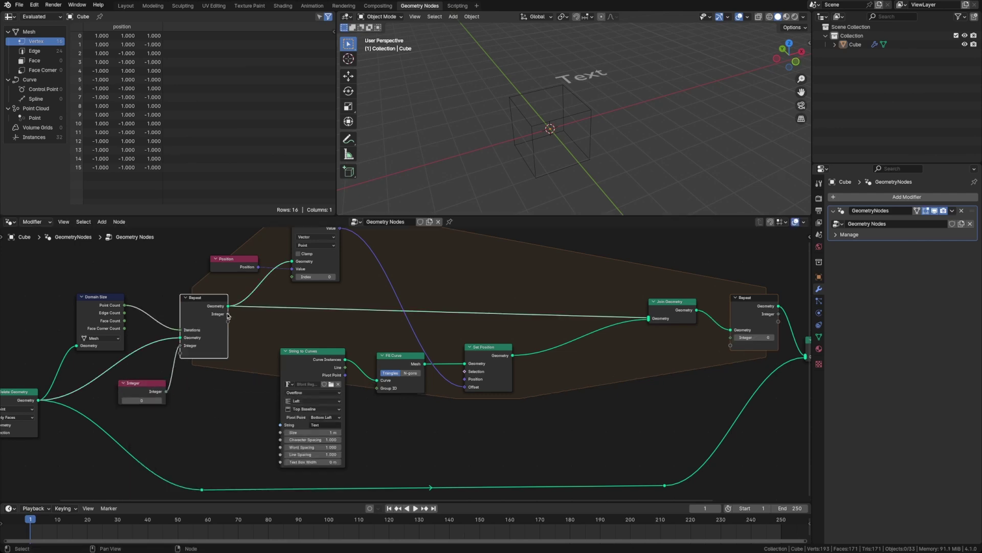
pyautogui.moveTo(227, 314); pyautogui.dragTo(730, 338)
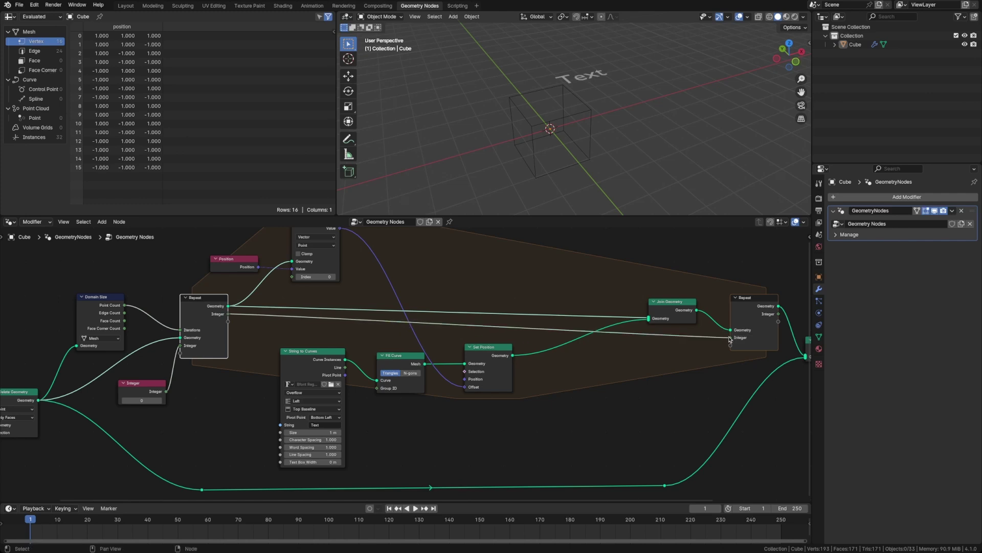
# Step: Rename the Repeat zone's Integer item to I
pyautogui.press('n')
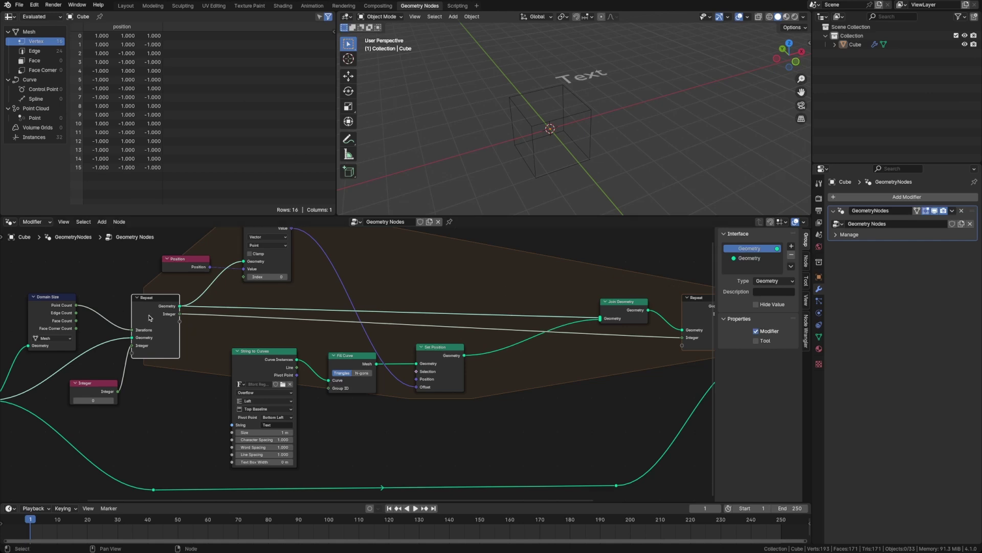
pyautogui.click(806, 261)
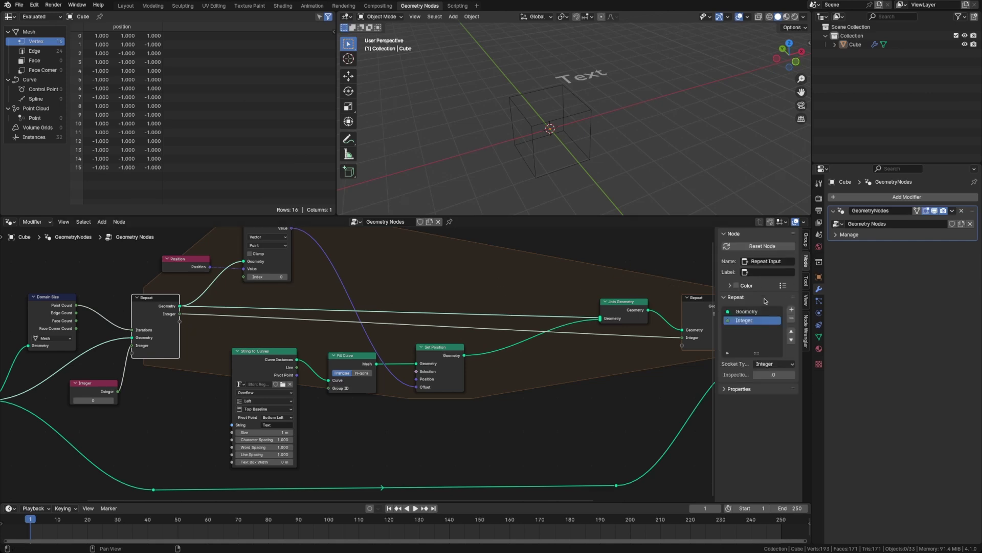
pyautogui.doubleClick(750, 320)
pyautogui.write('I')
pyautogui.press('Return')
pyautogui.press('n')
pyautogui.click(242, 426)
# Step: Save the file and move the Integer node slightly away from the Repeat input
pyautogui.hotkey('ctrl', 's')
pyautogui.moveTo(150, 391); pyautogui.dragTo(137, 386)
pyautogui.click(199, 394)
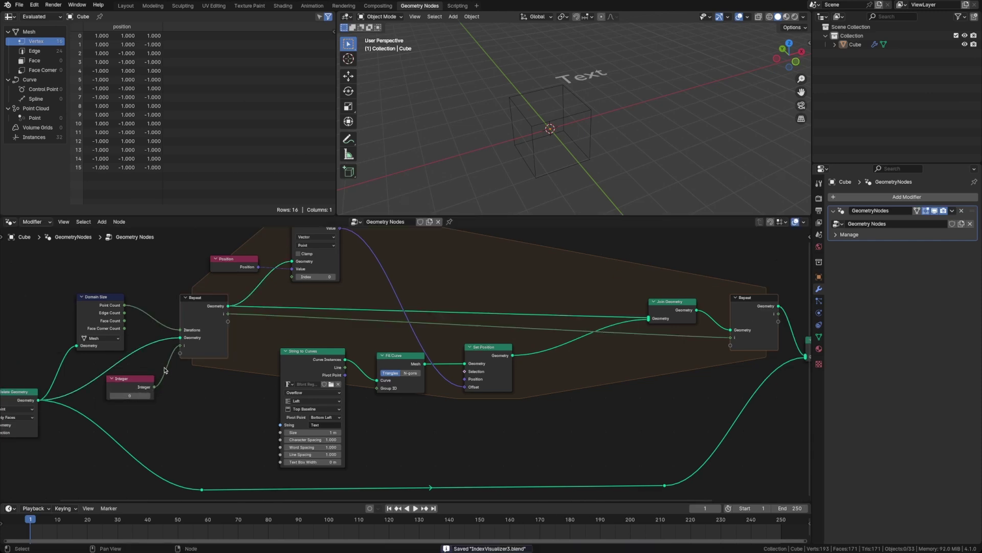
# Step: Add a Math node set to Add on the I link before the Repeat output, with its second value set to 1
pyautogui.hotkey('shift', 'a')
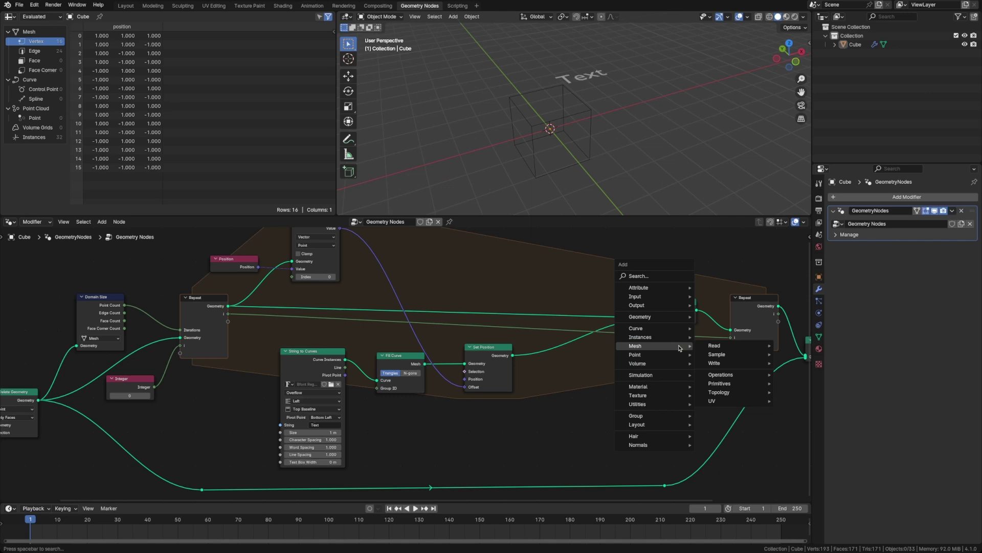
pyautogui.write('math')
pyautogui.press('Return')
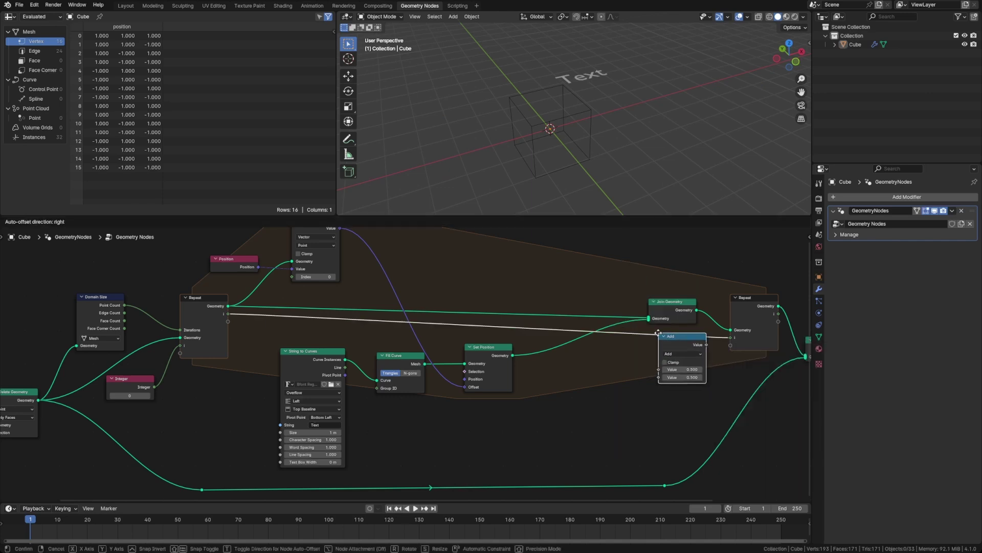
pyautogui.click(655, 331)
pyautogui.click(670, 375)
pyautogui.press('Return')
# Step: Connect the Repeat input's I output to the Sample Index node's Index input
pyautogui.moveTo(313, 291); pyautogui.dragTo(320, 318, button='middle')
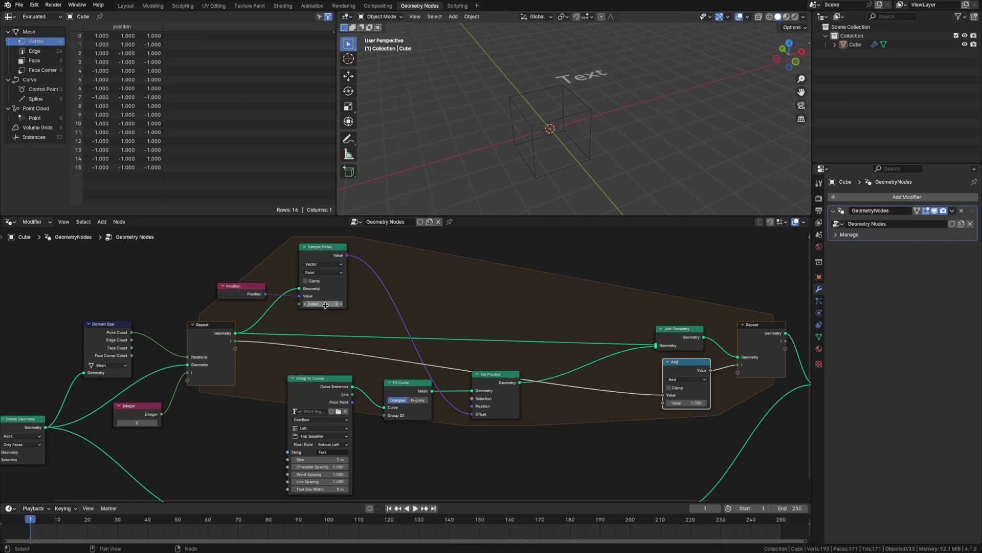
pyautogui.moveTo(234, 341); pyautogui.dragTo(299, 304)
pyautogui.moveTo(567, 118)
pyautogui.mouseDown(button='middle')
pyautogui.moveTo(504, 149)
pyautogui.moveTo(499, 127)
pyautogui.moveTo(546, 125)
pyautogui.moveTo(565, 109)
pyautogui.mouseUp(button='middle')
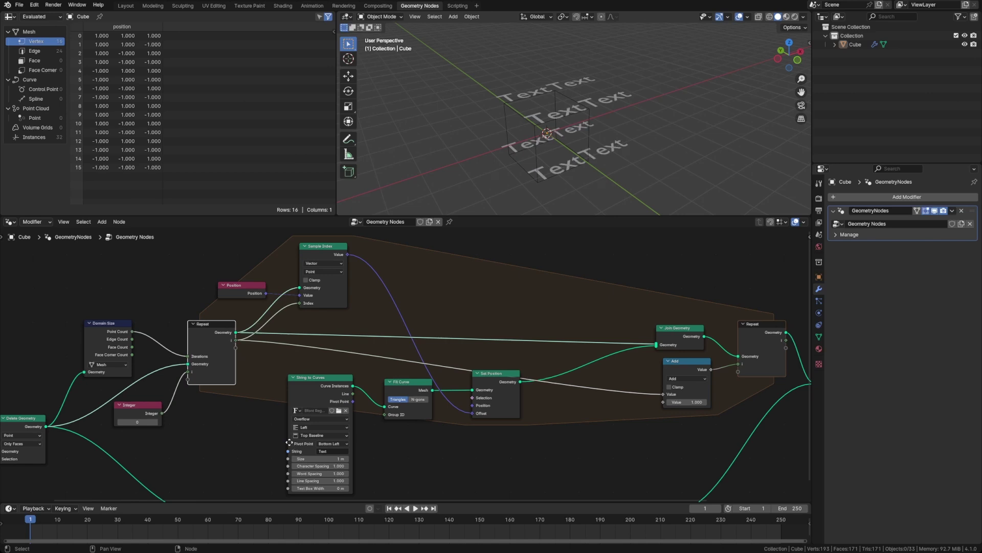
# Step: Clear the default text from the String field of the String to Curves node
pyautogui.moveTo(342, 455); pyautogui.dragTo(436, 399, button='middle')
pyautogui.click(433, 396)
pyautogui.press('Return')
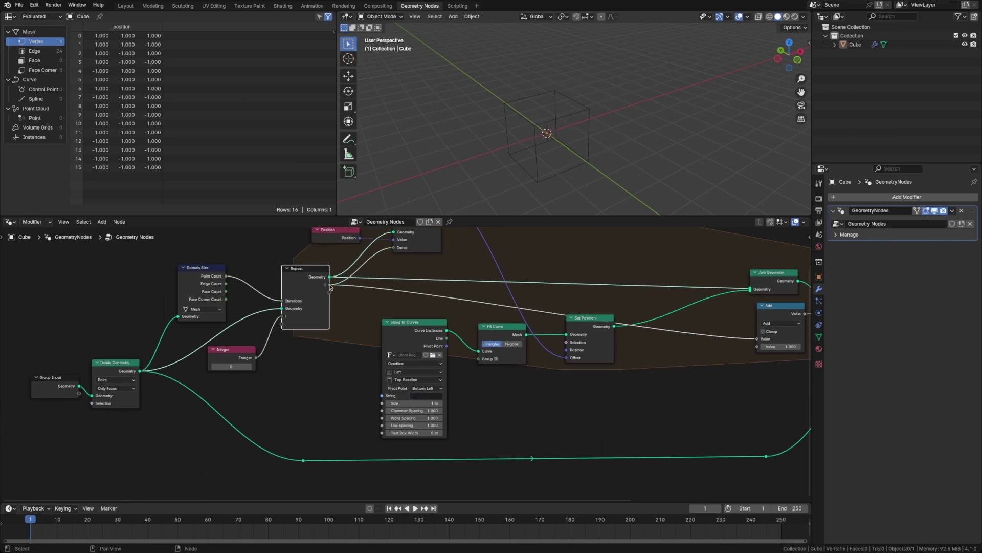
# Step: Add a Value to String node and connect the Repeat input's I output to its Value input
pyautogui.moveTo(329, 284); pyautogui.dragTo(382, 398)
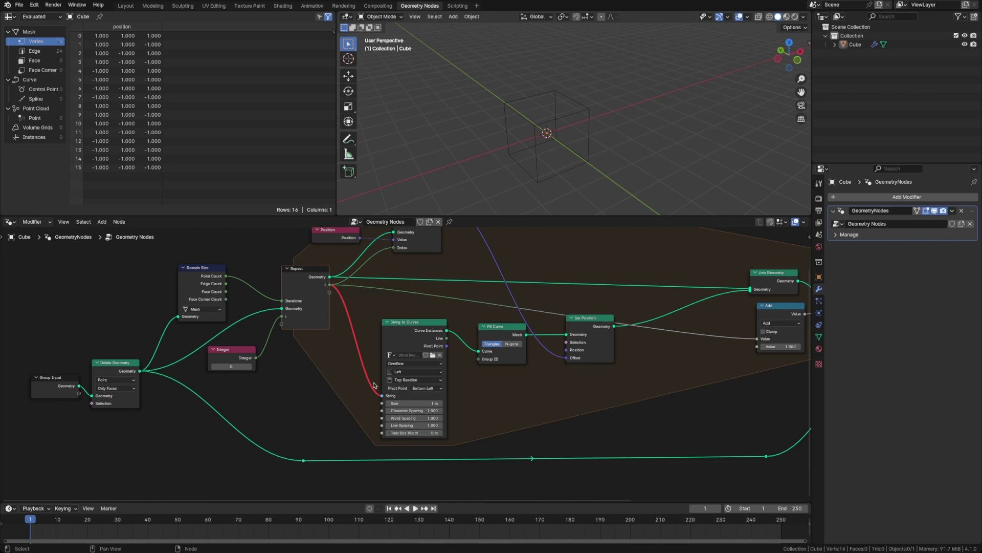
pyautogui.keyDown('ctrl'); pyautogui.moveTo(363, 348); pyautogui.dragTo(347, 341, button='right'); pyautogui.keyUp('ctrl')
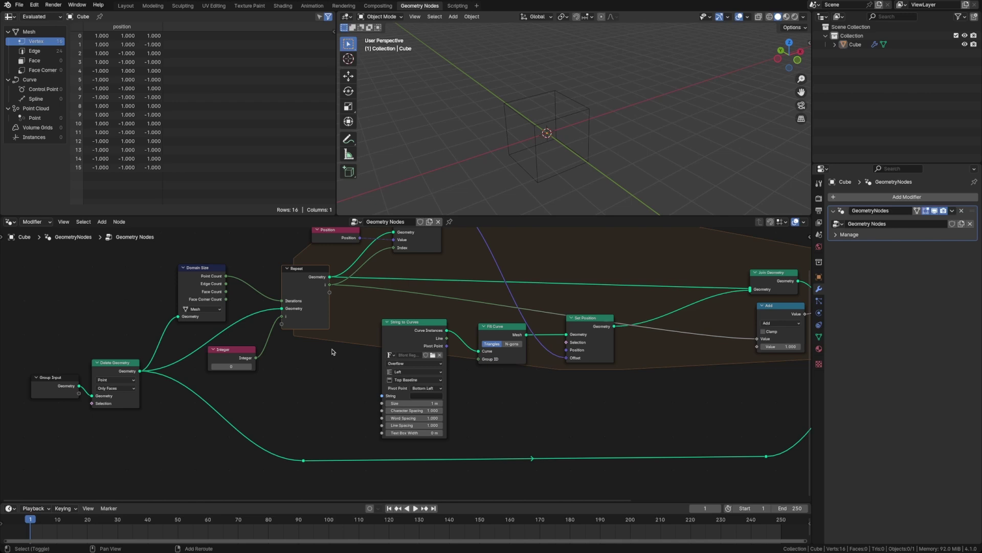
pyautogui.hotkey('shift', 'a')
pyautogui.write('valueto')
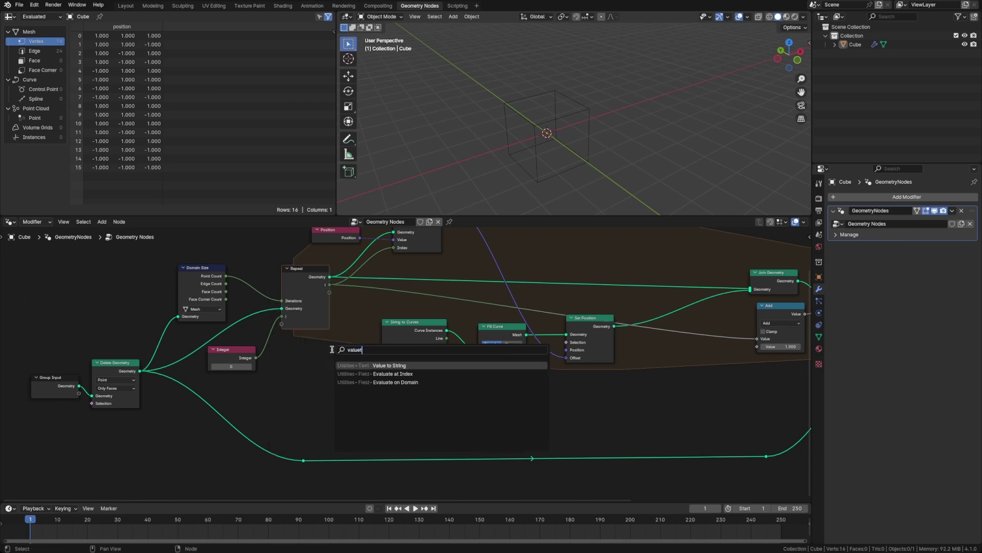
pyautogui.press('Return')
pyautogui.click(319, 362)
pyautogui.moveTo(330, 285); pyautogui.dragTo(319, 382)
# Step: Make room beside the Repeat input and Integer nodes, and connect Value to String's output to the String to Curves String input
pyautogui.moveTo(302, 281); pyautogui.dragTo(289, 285)
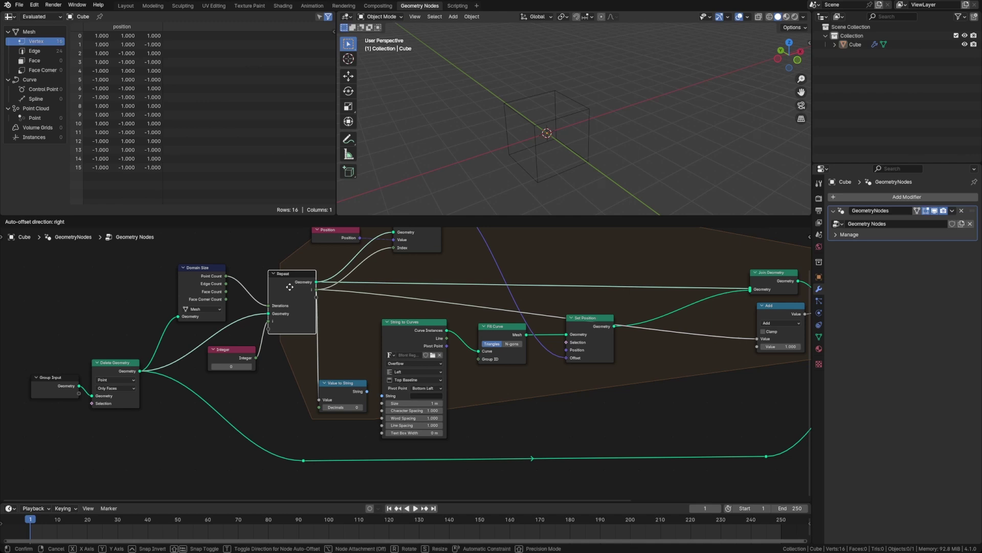
pyautogui.moveTo(243, 350); pyautogui.dragTo(229, 358)
pyautogui.moveTo(286, 287); pyautogui.dragTo(275, 296)
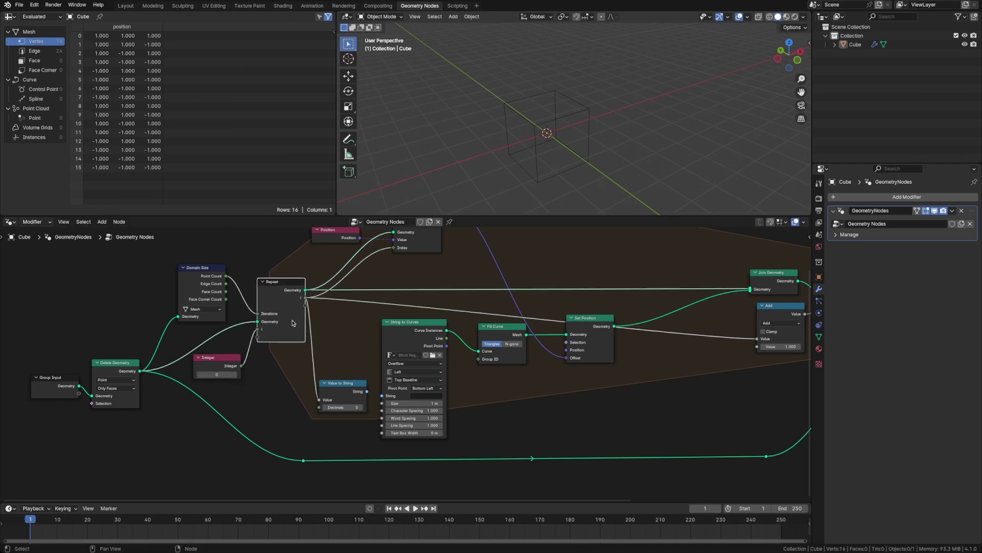
pyautogui.moveTo(363, 394); pyautogui.dragTo(384, 399)
pyautogui.moveTo(594, 118); pyautogui.dragTo(579, 144, button='middle')
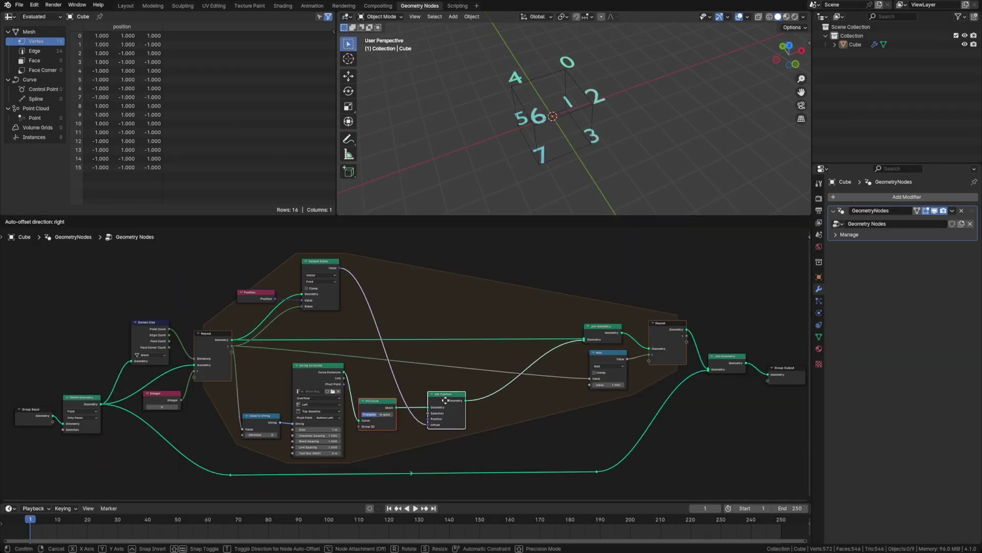
# Step: Insert a Rotate Instances node after Set Position with its X rotation set to 90° so the numbers stand upright
pyautogui.click(438, 381)
pyautogui.hotkey('shift', 'a')
pyautogui.write('rota')
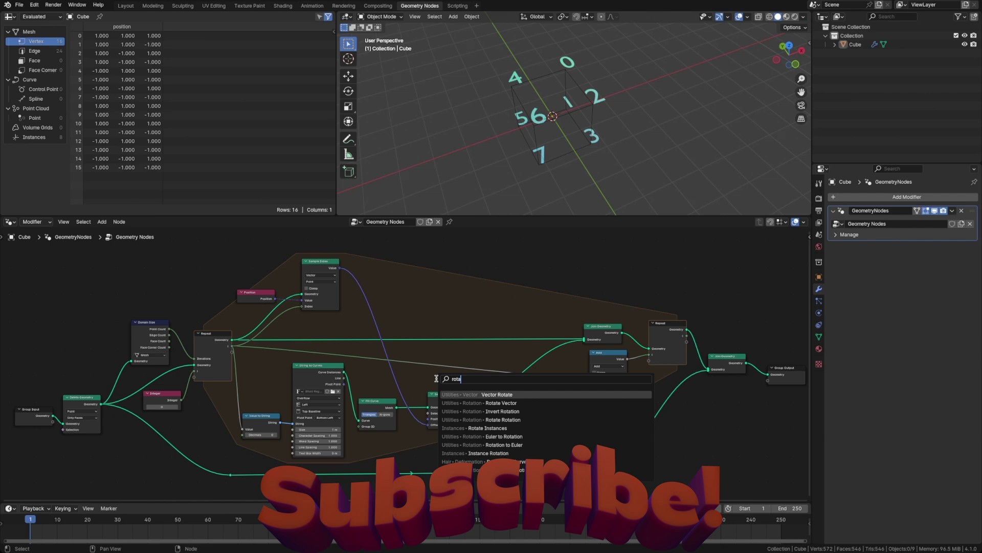
pyautogui.write('tein')
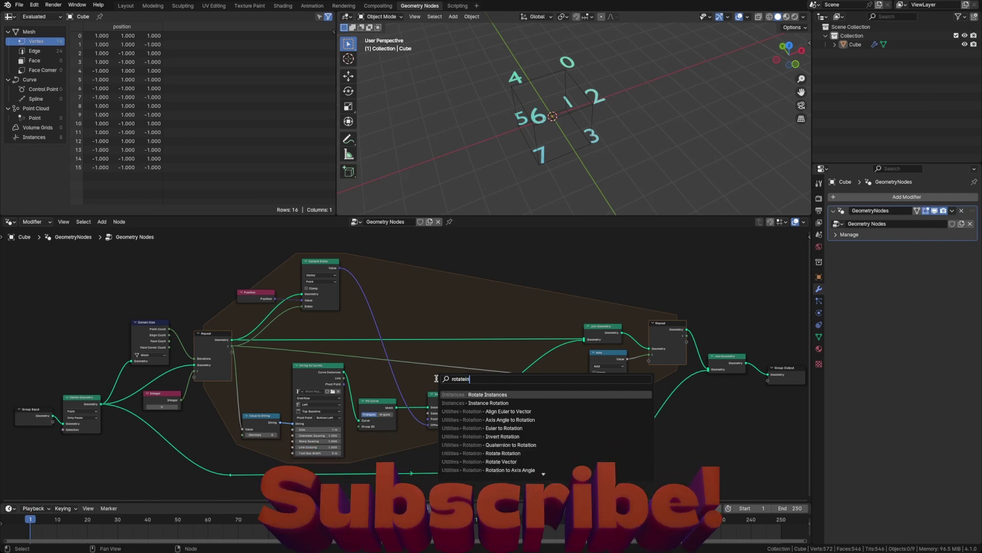
pyautogui.press('Return')
pyautogui.scroll(2, 512, 412)
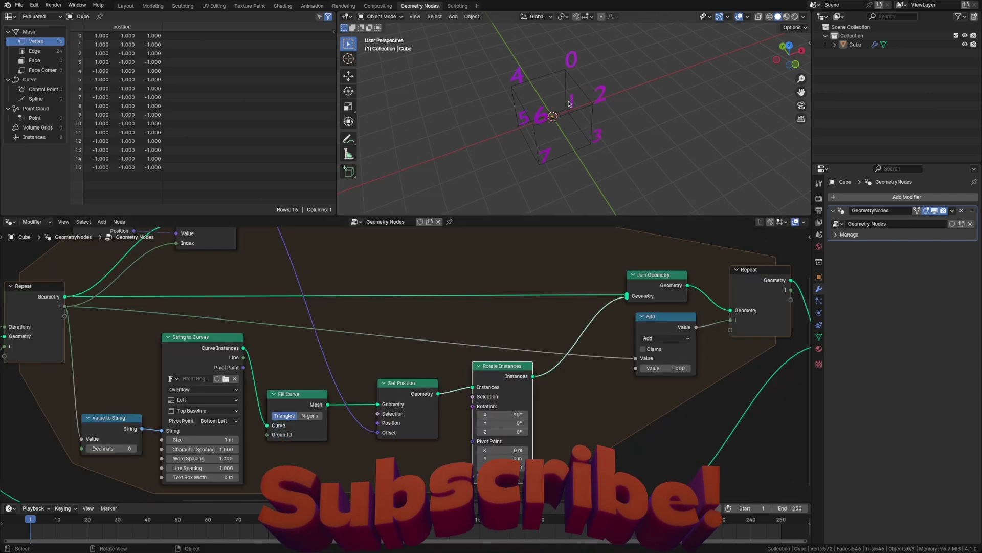
pyautogui.moveTo(571, 131); pyautogui.dragTo(584, 108, button='middle')
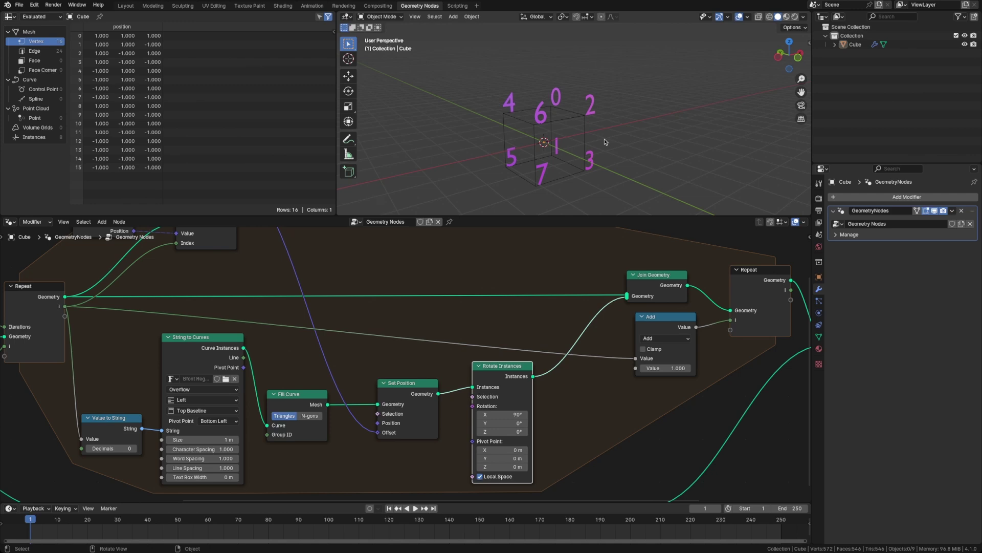
pyautogui.moveTo(606, 142); pyautogui.dragTo(580, 169, button='middle')
pyautogui.scroll(-4, 585, 152)
pyautogui.scroll(4, 584, 152)
pyautogui.press('Home')
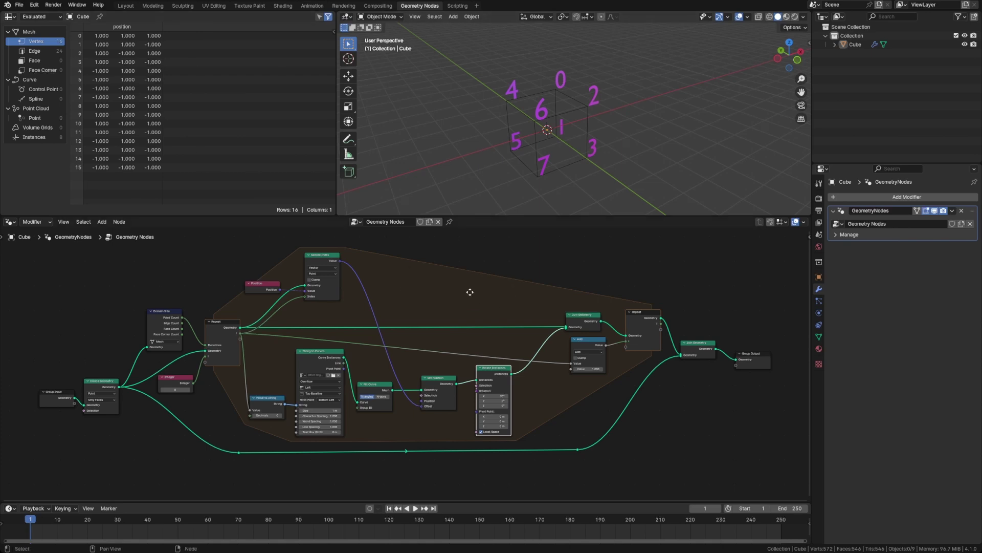
# Step: Reposition the final Join Geometry and Group Output nodes slightly beyond the Repeat output
pyautogui.moveTo(469, 291); pyautogui.dragTo(485, 299, button='middle')
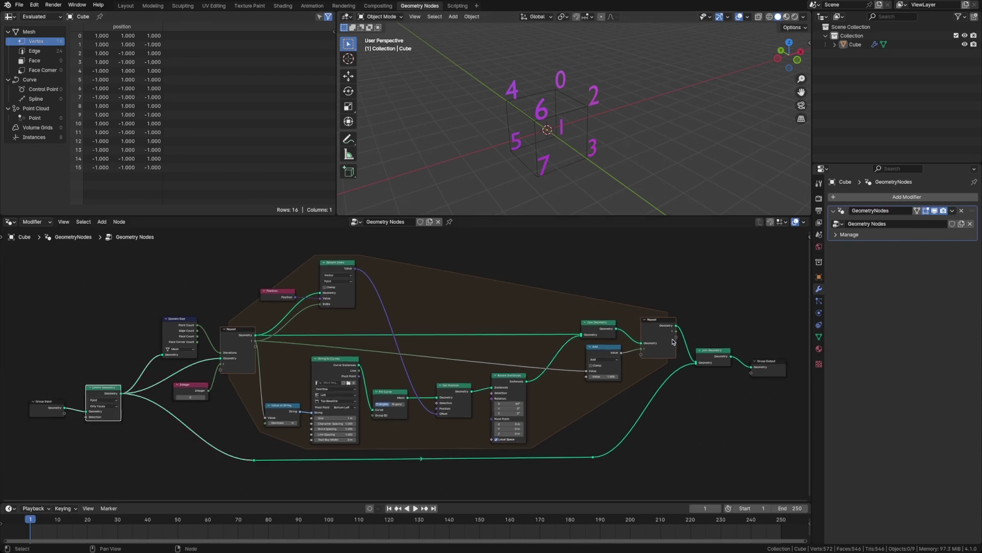
pyautogui.moveTo(763, 369); pyautogui.dragTo(720, 361)
pyautogui.click(726, 396)
pyautogui.moveTo(152, 257); pyautogui.dragTo(671, 467)
pyautogui.press('Escape')
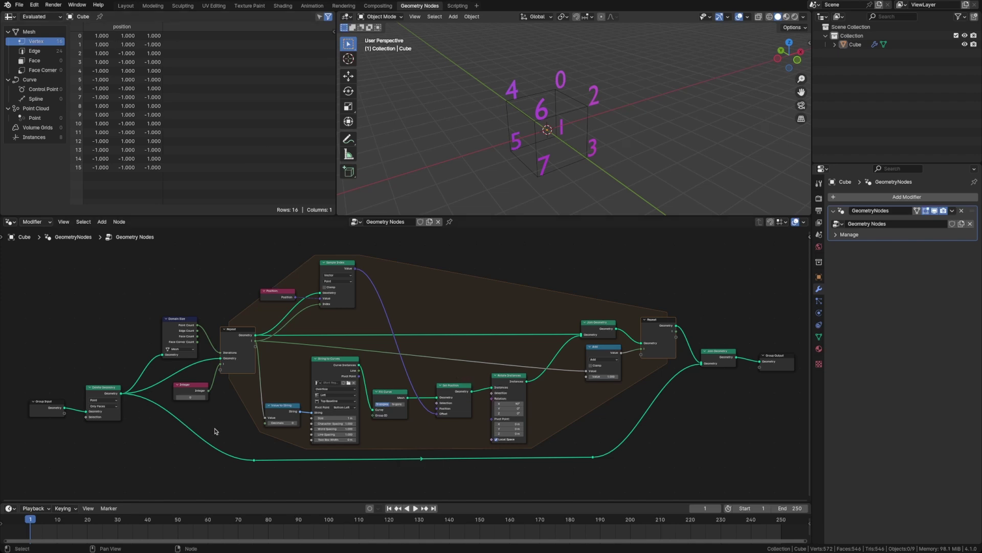
# Step: Dissolve the two reroutes and the final Join Geometry node so the Repeat output feeds Group Output directly
pyautogui.moveTo(237, 446); pyautogui.dragTo(292, 471)
pyautogui.hotkey('ctrl', 'x')
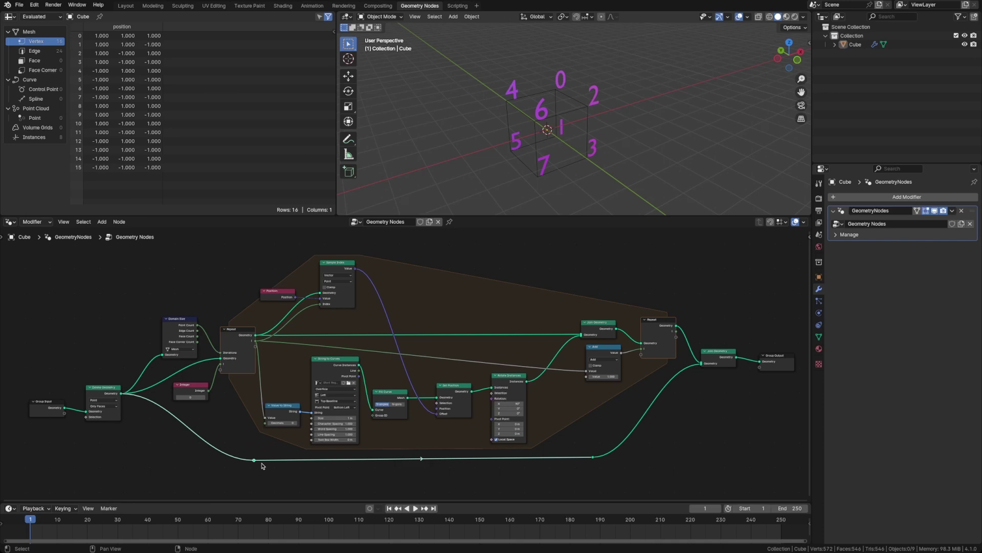
pyautogui.keyDown('ctrl'); pyautogui.moveTo(587, 453); pyautogui.dragTo(614, 473, button='right'); pyautogui.keyUp('ctrl')
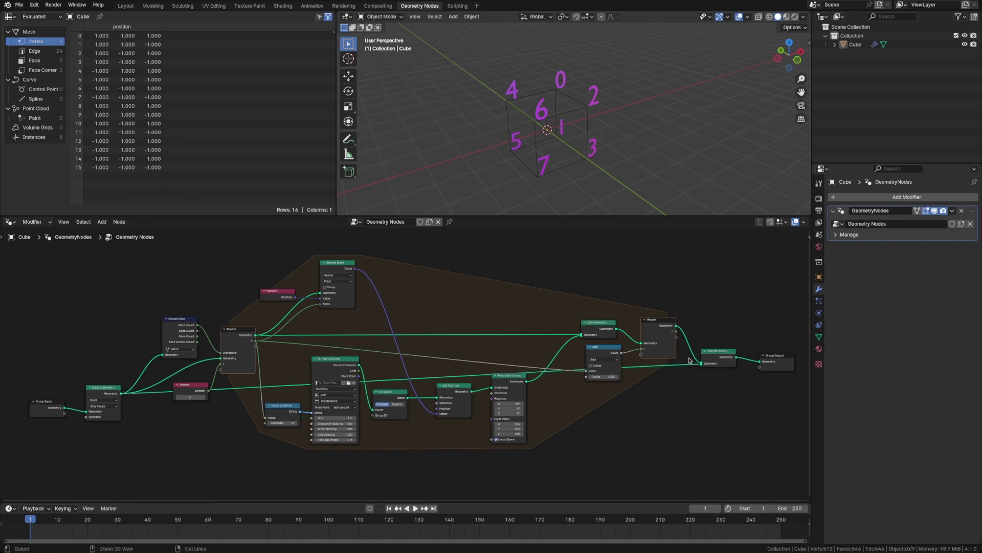
pyautogui.click(715, 358)
pyautogui.hotkey('ctrl', 'x')
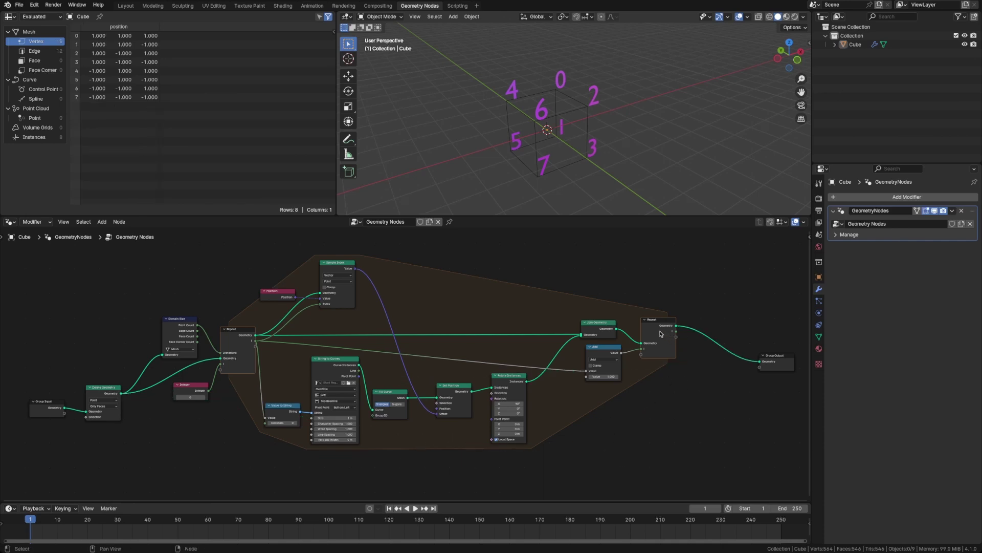
pyautogui.moveTo(660, 334); pyautogui.dragTo(677, 338)
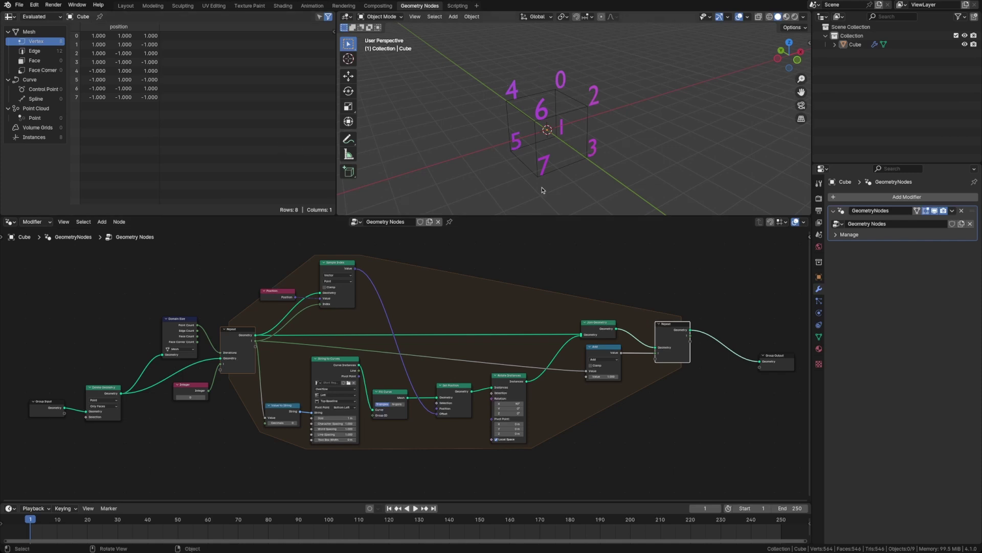
# Step: Group all nodes between Delete Geometry and Group Output into a node group, and bring Group Output close to it
pyautogui.moveTo(684, 307); pyautogui.dragTo(660, 296, button='middle')
pyautogui.moveTo(158, 256); pyautogui.dragTo(702, 473)
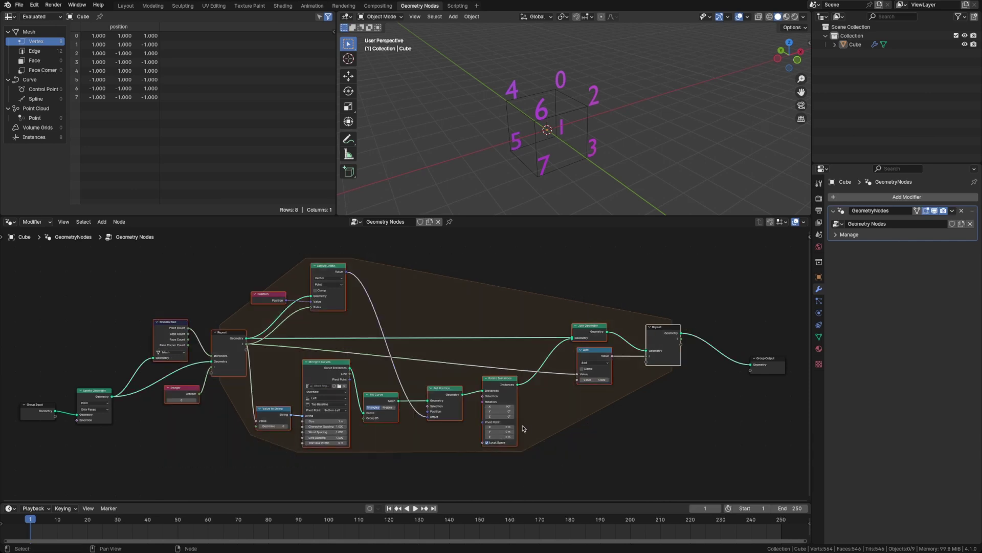
pyautogui.hotkey('ctrl', 'g')
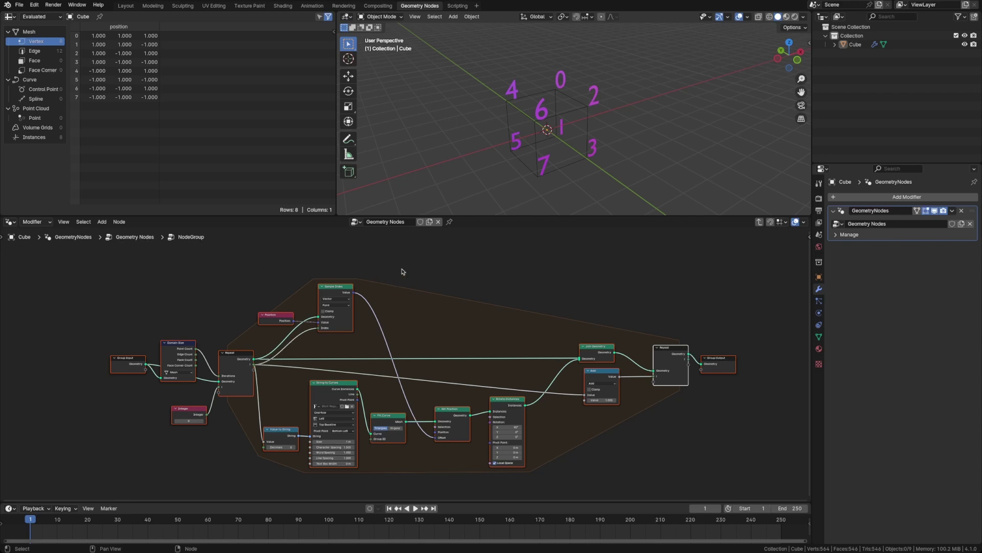
pyautogui.press('Tab')
pyautogui.press('g')
pyautogui.click(211, 389)
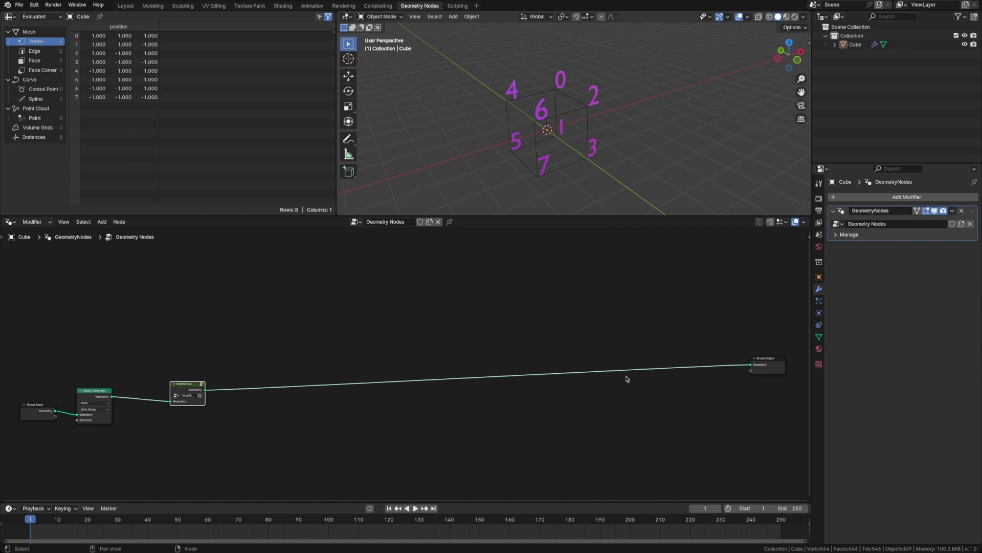
pyautogui.hotkey('ctrl', 'z')
pyautogui.press('Home')
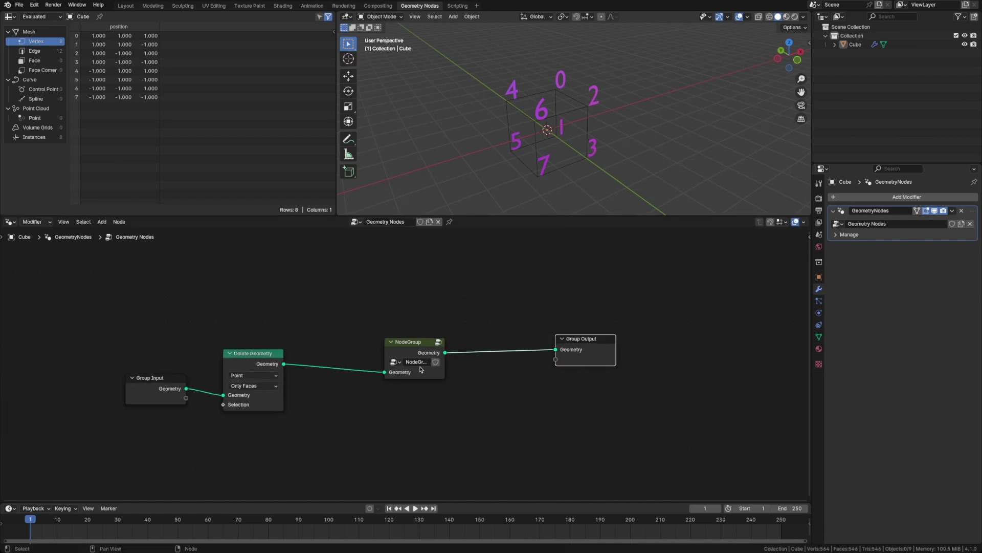
# Step: Rename the node group as VisualizeIndices with a fake user enabled, and save the file
pyautogui.doubleClick(417, 361)
pyautogui.write('Visualize')
pyautogui.write('Indices')
pyautogui.click(436, 362)
pyautogui.hotkey('ctrl', 's')
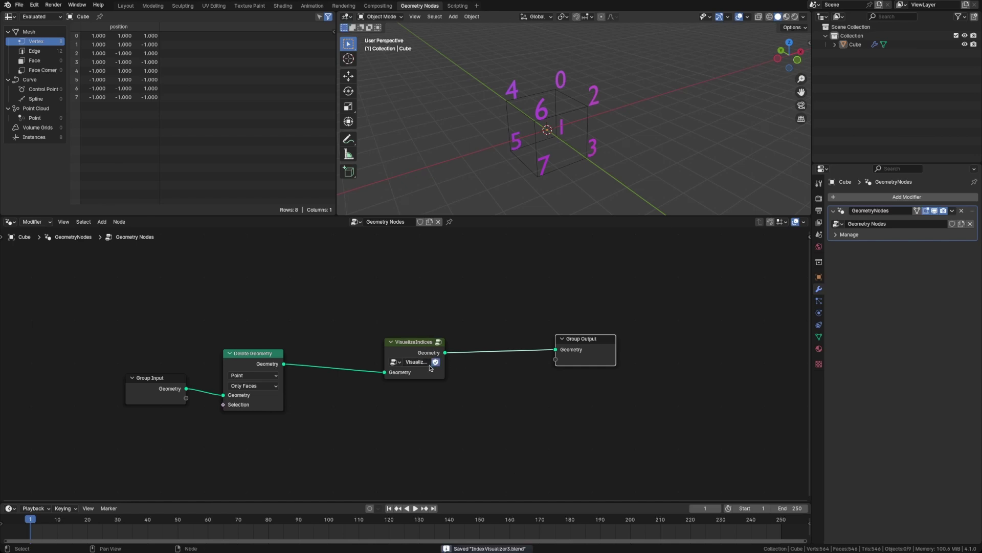
pyautogui.moveTo(253, 381); pyautogui.dragTo(277, 382)
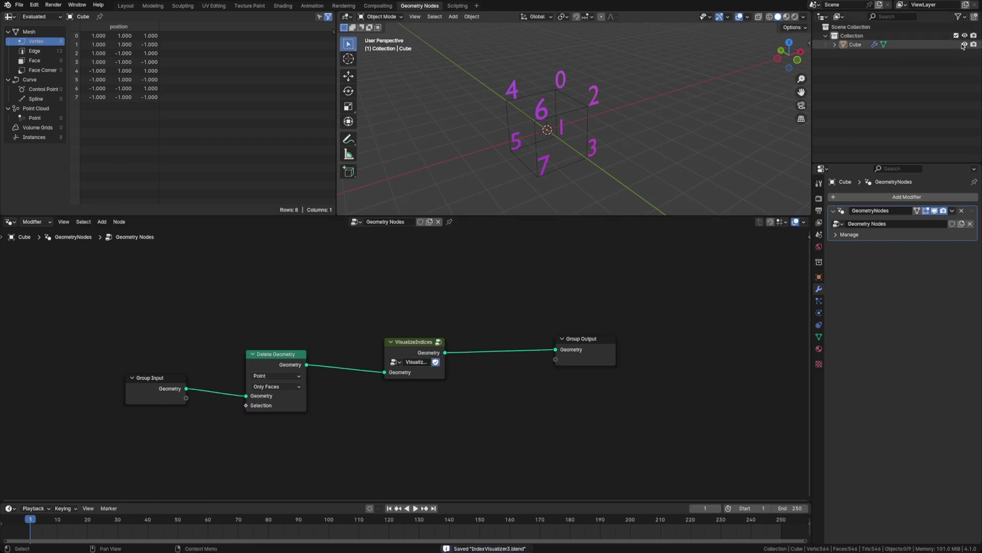
# Step: Hide the cube and add a Grid mesh object, opened in Edit Mode
pyautogui.click(964, 44)
pyautogui.hotkey('shift', 'a')
pyautogui.moveTo(655, 119)
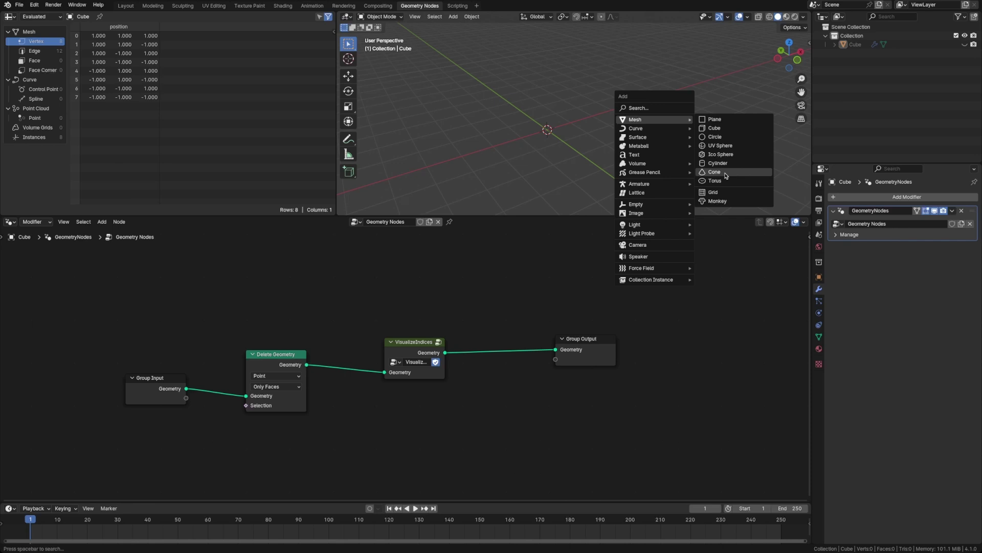
pyautogui.click(713, 192)
pyautogui.scroll(5, 578, 147)
# Step: Create a new Geometry Nodes tree on the grid and spread its Group Input and Group Output nodes apart
pyautogui.click(407, 222)
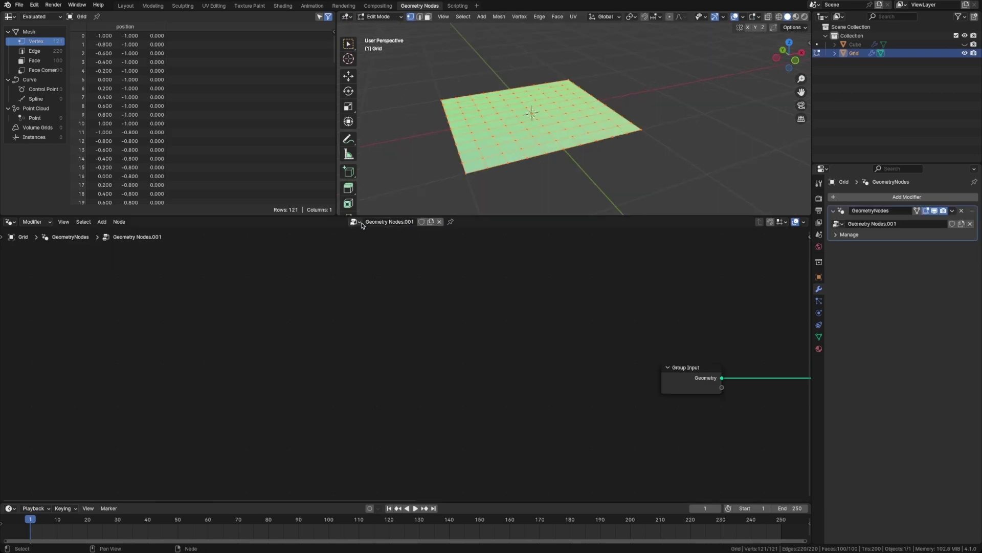
pyautogui.moveTo(601, 296); pyautogui.dragTo(329, 289, button='middle')
pyautogui.moveTo(640, 376); pyautogui.dragTo(728, 371)
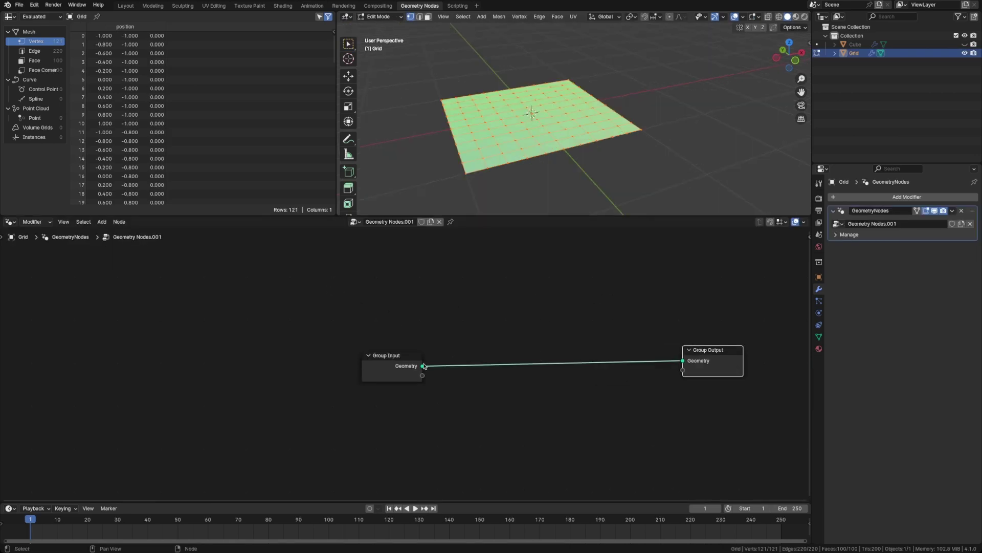
pyautogui.moveTo(396, 372); pyautogui.dragTo(228, 357)
# Step: Insert the VisualizeIndices group between the grid's Group Input and Group Output
pyautogui.hotkey('shift', 'a')
pyautogui.moveTo(386, 336)
pyautogui.write('visua')
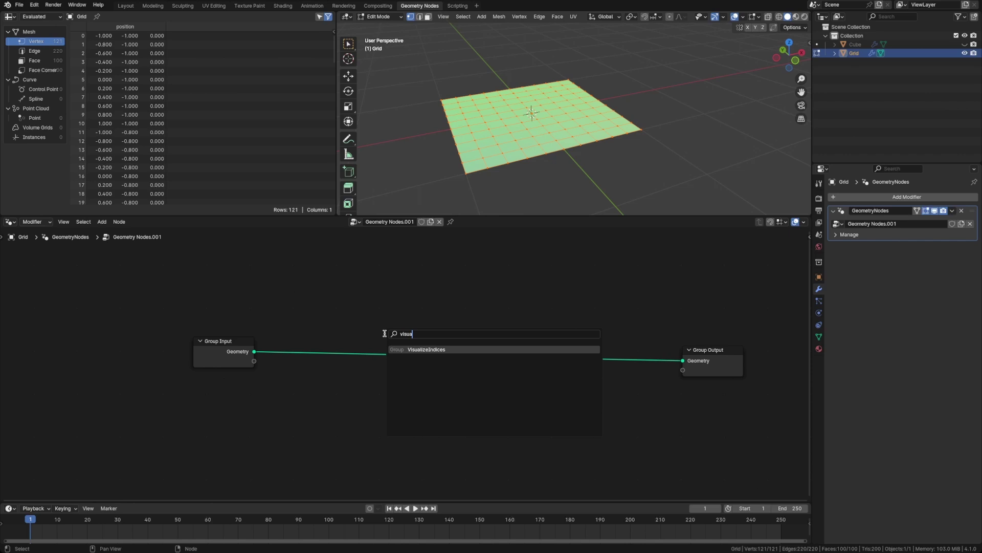
pyautogui.press('Return')
pyautogui.click(412, 334)
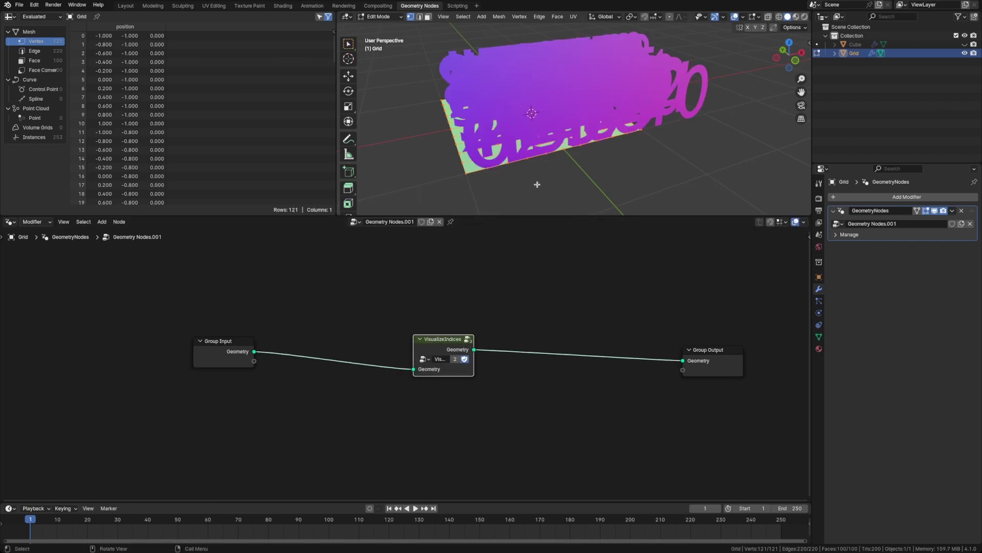
pyautogui.moveTo(539, 174)
pyautogui.mouseDown(button='middle')
pyautogui.moveTo(600, 177)
pyautogui.moveTo(622, 138)
pyautogui.moveTo(552, 164)
pyautogui.mouseUp(button='middle')
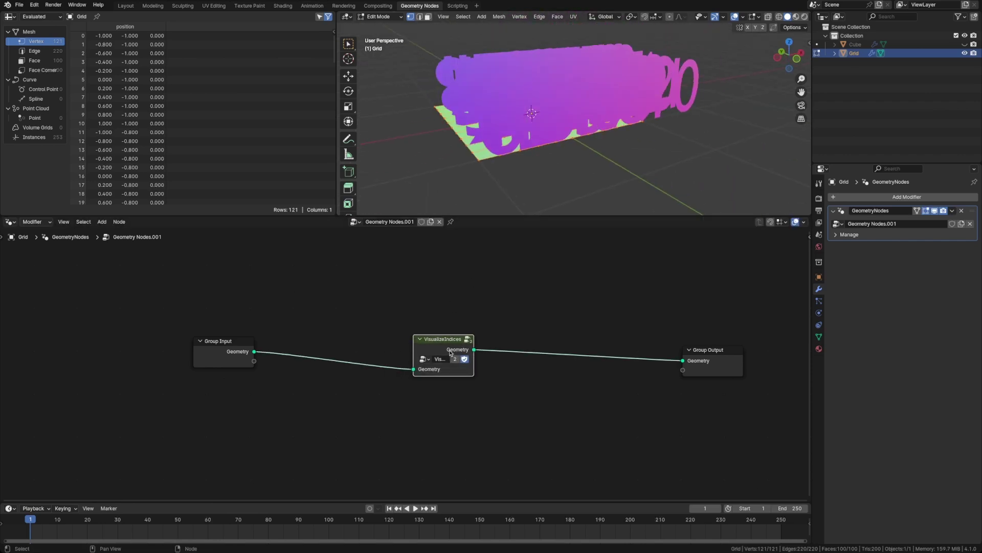
# Step: Inside the VisualizeIndices group, reduce the String to Curves text size to 0.09 m
pyautogui.press('Tab')
pyautogui.moveTo(435, 353); pyautogui.dragTo(373, 318, button='middle')
pyautogui.scroll(1, 401, 351)
pyautogui.scroll(1, 394, 330)
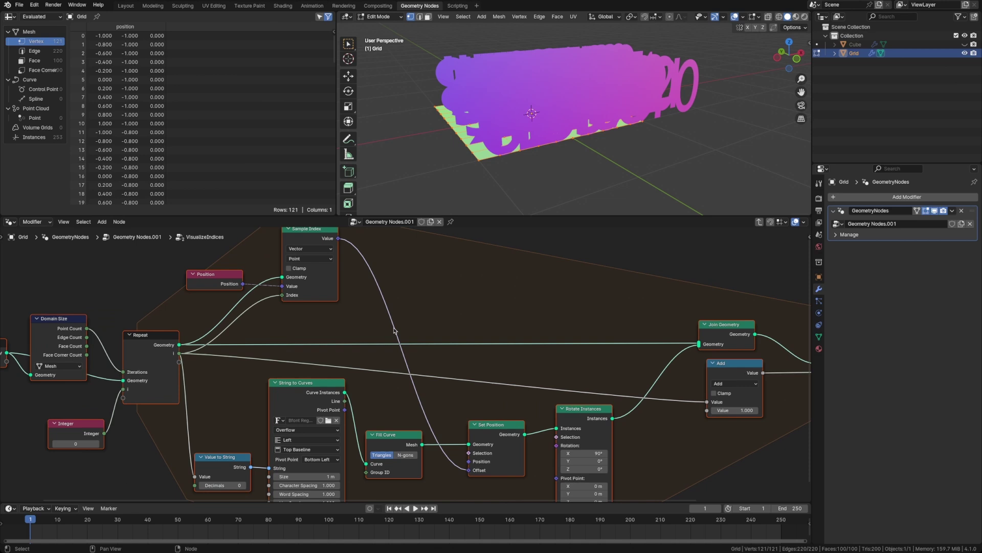
pyautogui.scroll(-2, 394, 330)
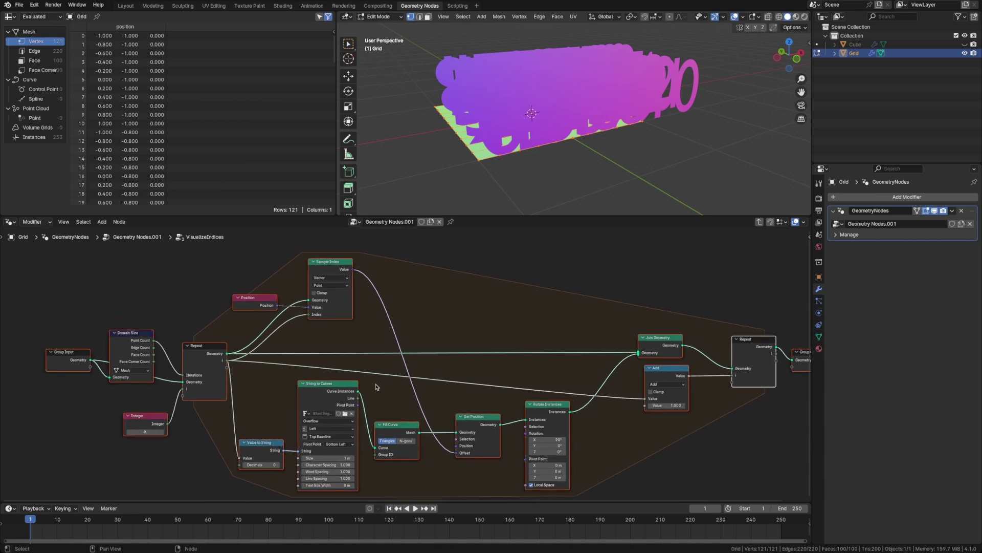
pyautogui.scroll(4, 375, 394)
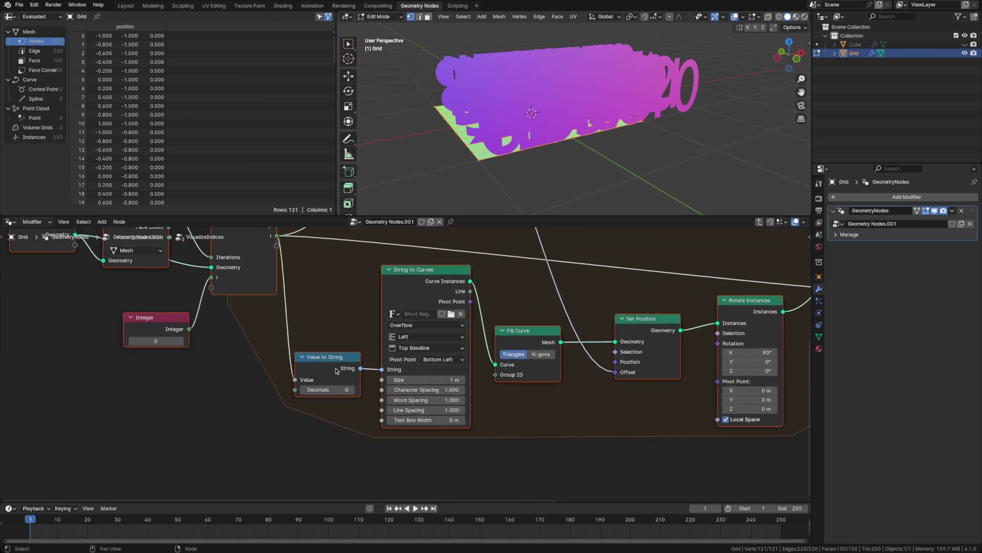
pyautogui.moveTo(339, 329); pyautogui.dragTo(320, 346, button='middle')
pyautogui.click(412, 355)
pyautogui.press('Escape')
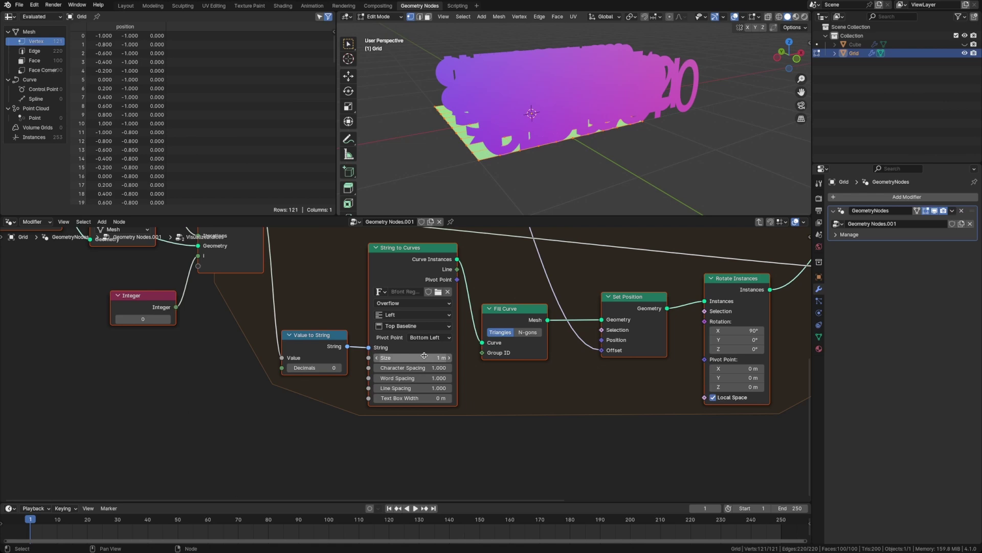
pyautogui.moveTo(425, 356); pyautogui.dragTo(386, 355)
pyautogui.click(511, 179)
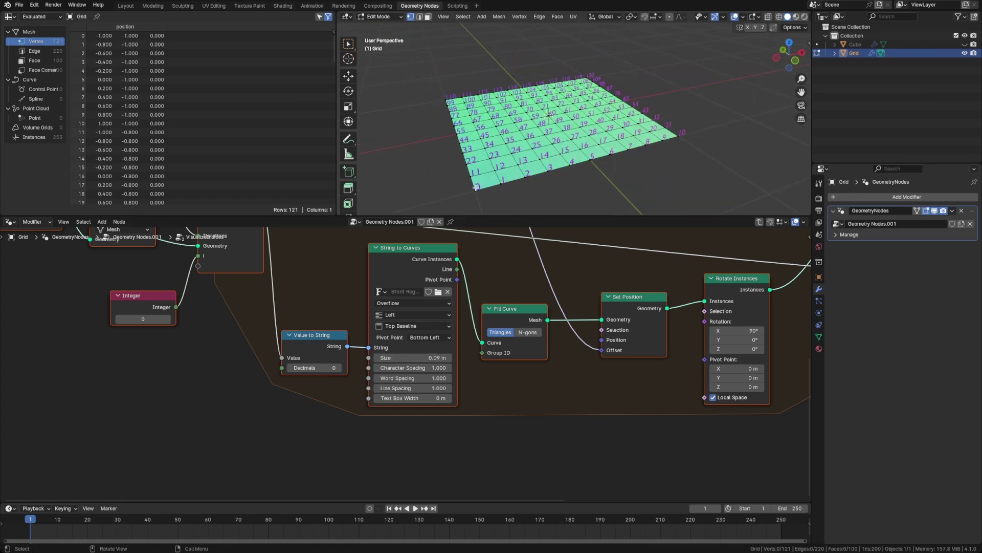
# Step: Save the file with the grid's index numbers in view and frame the whole VisualizeIndices node network
pyautogui.moveTo(628, 156)
pyautogui.mouseDown(button='middle')
pyautogui.moveTo(611, 147)
pyautogui.moveTo(570, 158)
pyautogui.moveTo(600, 158)
pyautogui.moveTo(601, 171)
pyautogui.mouseUp(button='middle')
pyautogui.scroll(1, 562, 165)
pyautogui.hotkey('ctrl', 's')
pyautogui.press('Home')
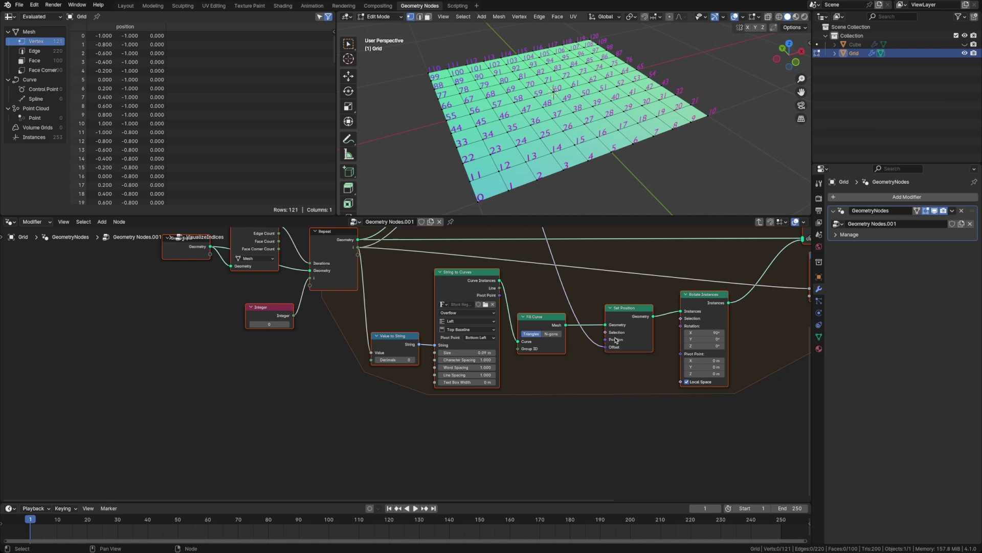
pyautogui.moveTo(443, 412)
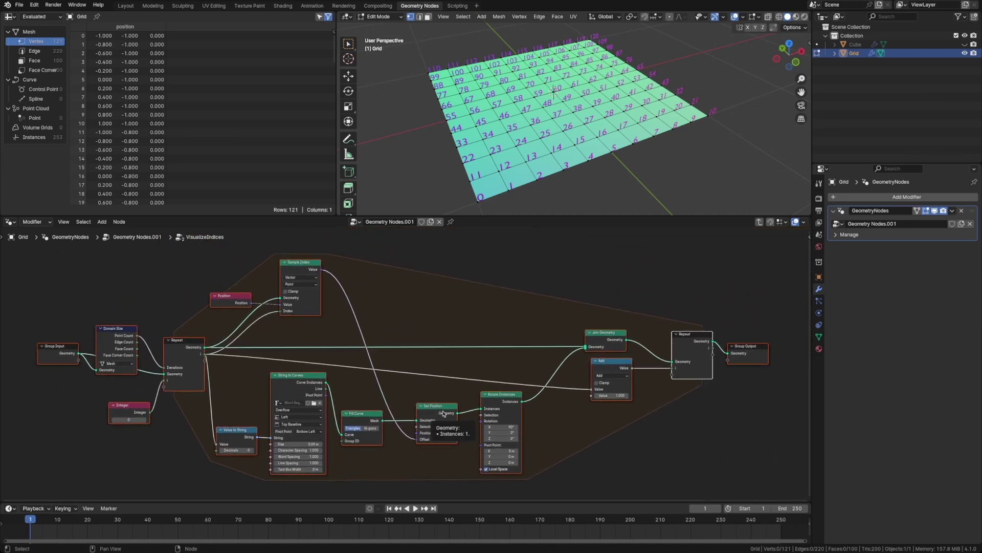